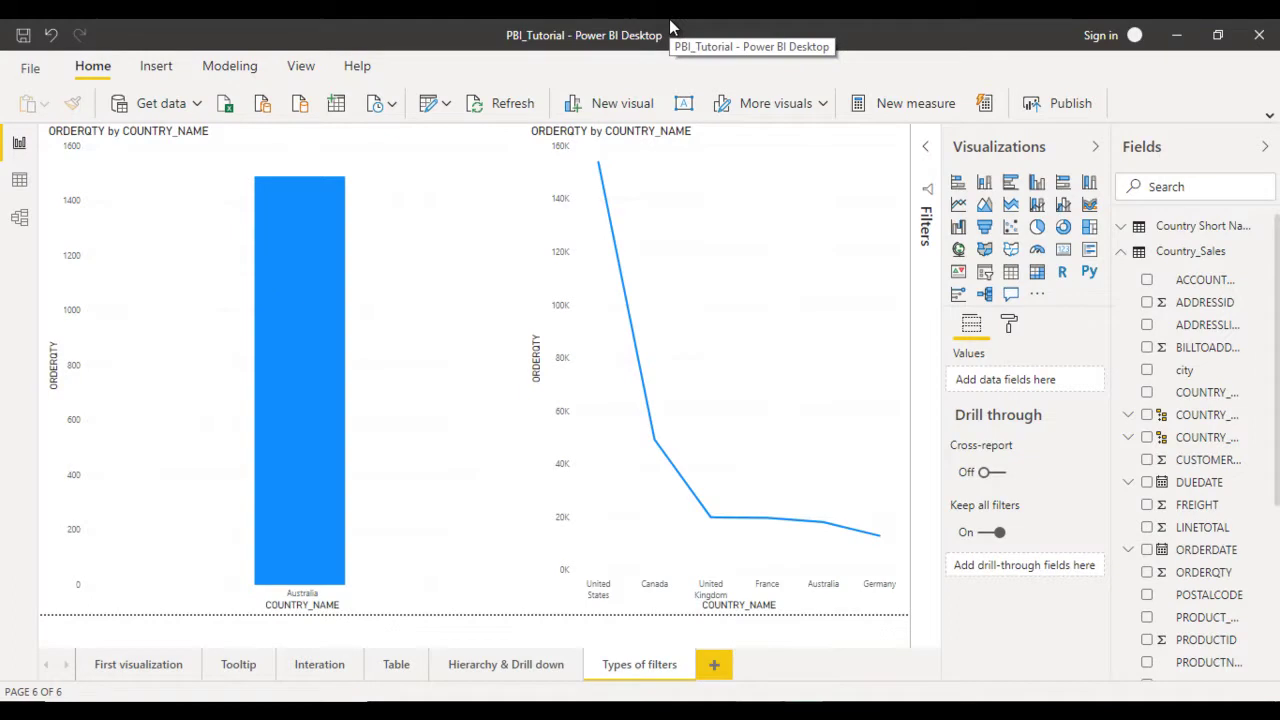
Add a new blank report page, Page 1, next to the Types of filters page
click(710, 664)
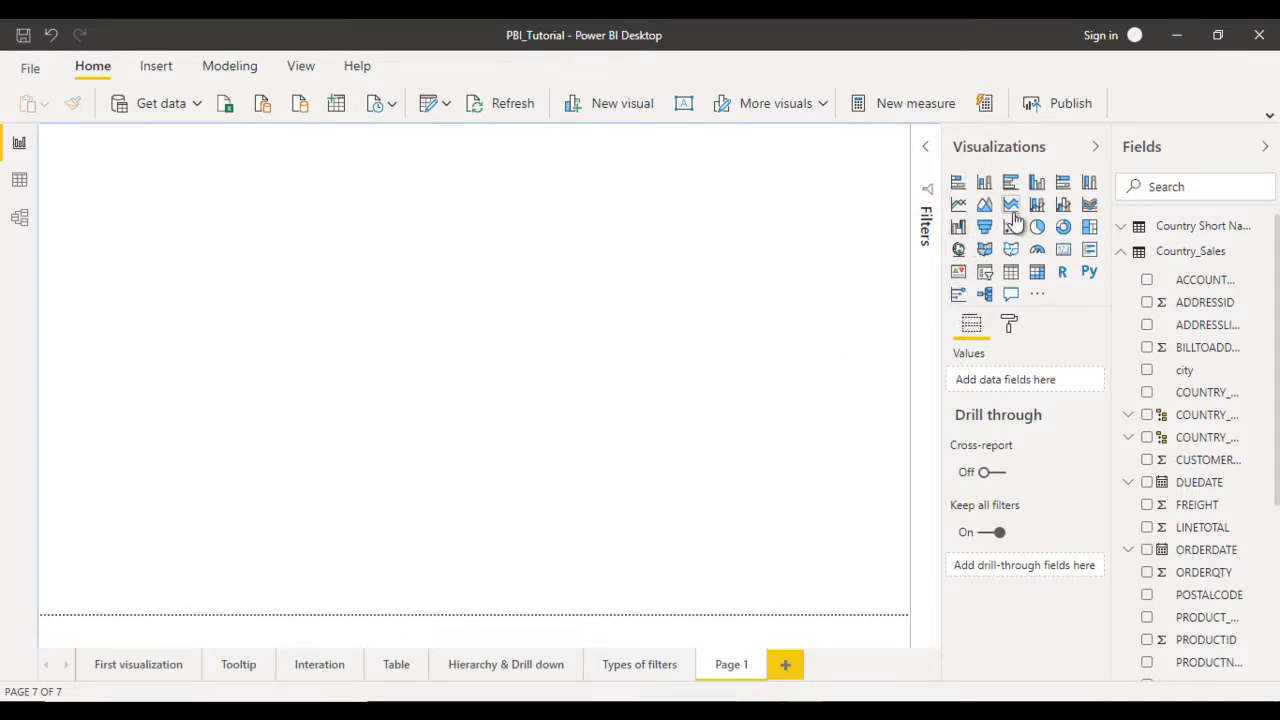
Add a chart on the left, stretch it to the page bottom, and make it a line chart
click(1038, 182)
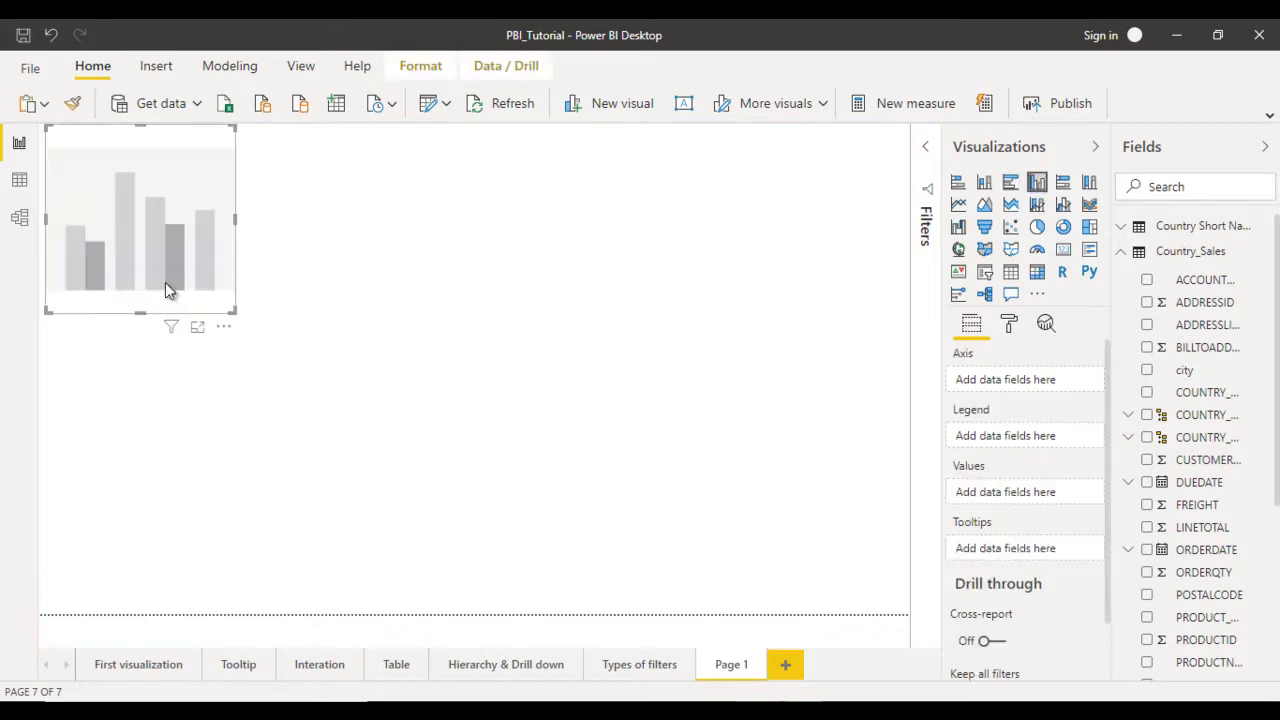
drag(143, 243, 137, 358)
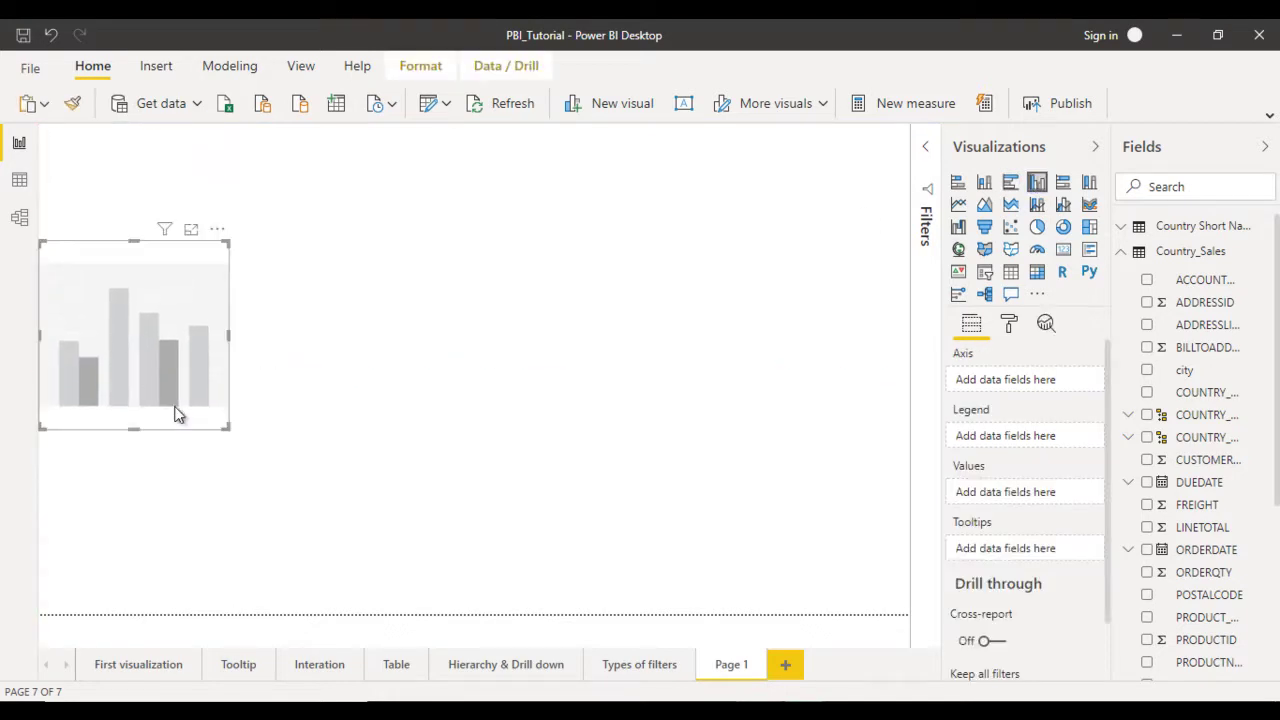
drag(223, 429, 332, 618)
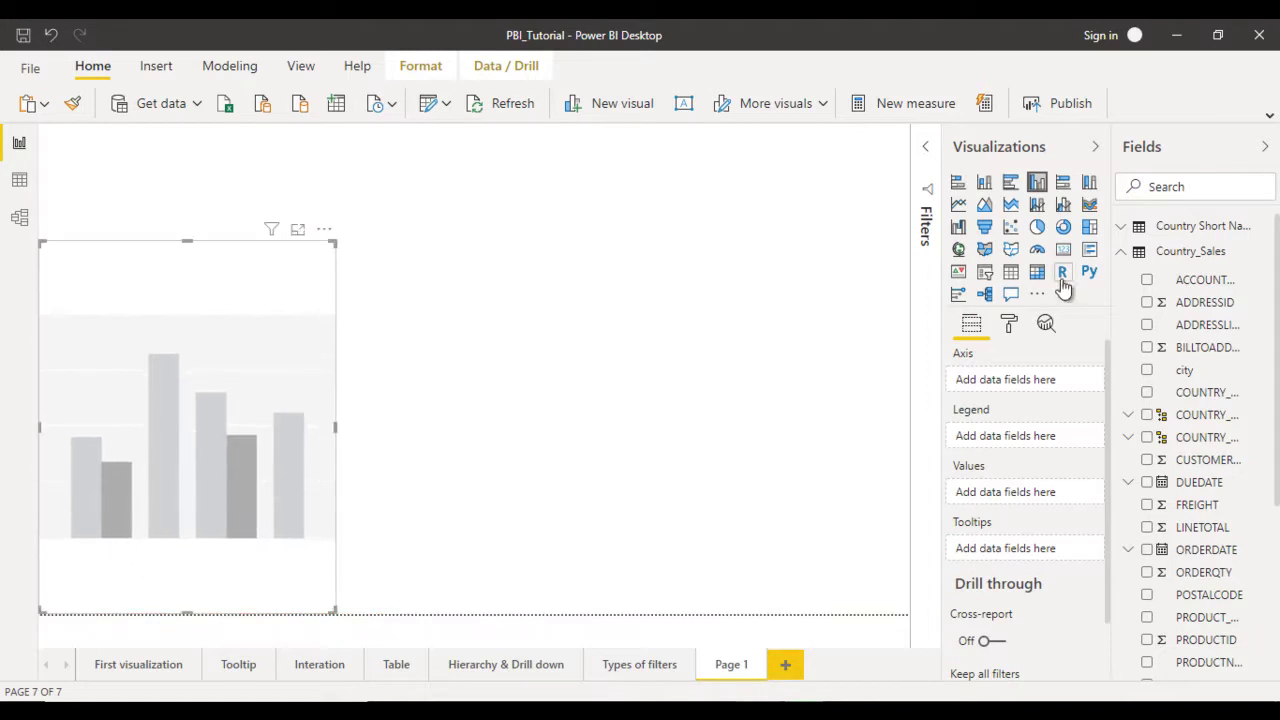
click(958, 204)
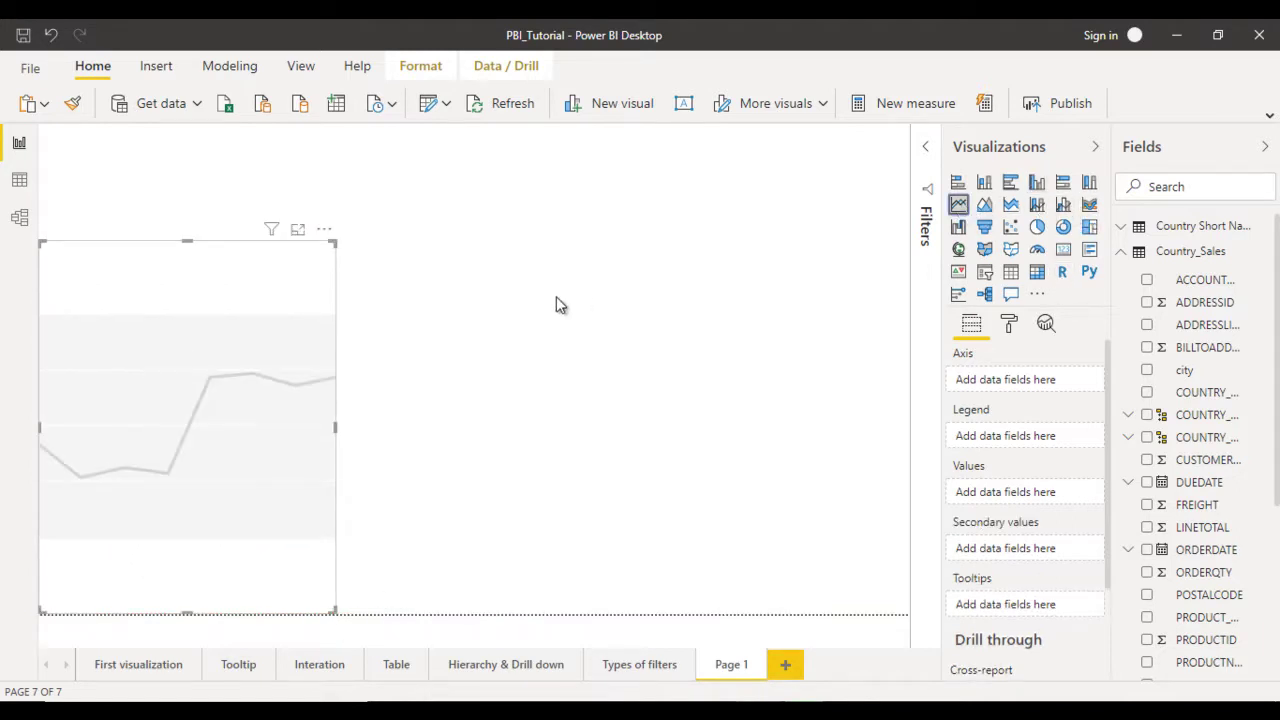
click(432, 387)
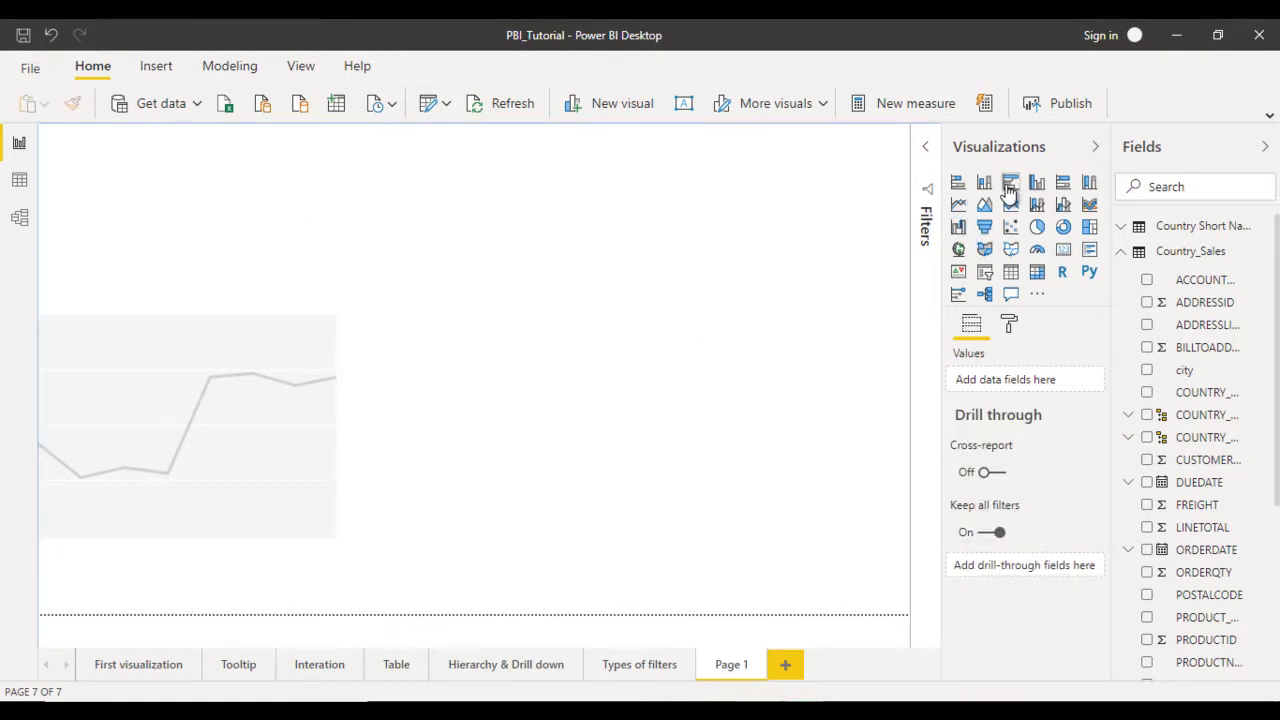
Add a clustered column chart and place it in the middle of the page
click(1037, 186)
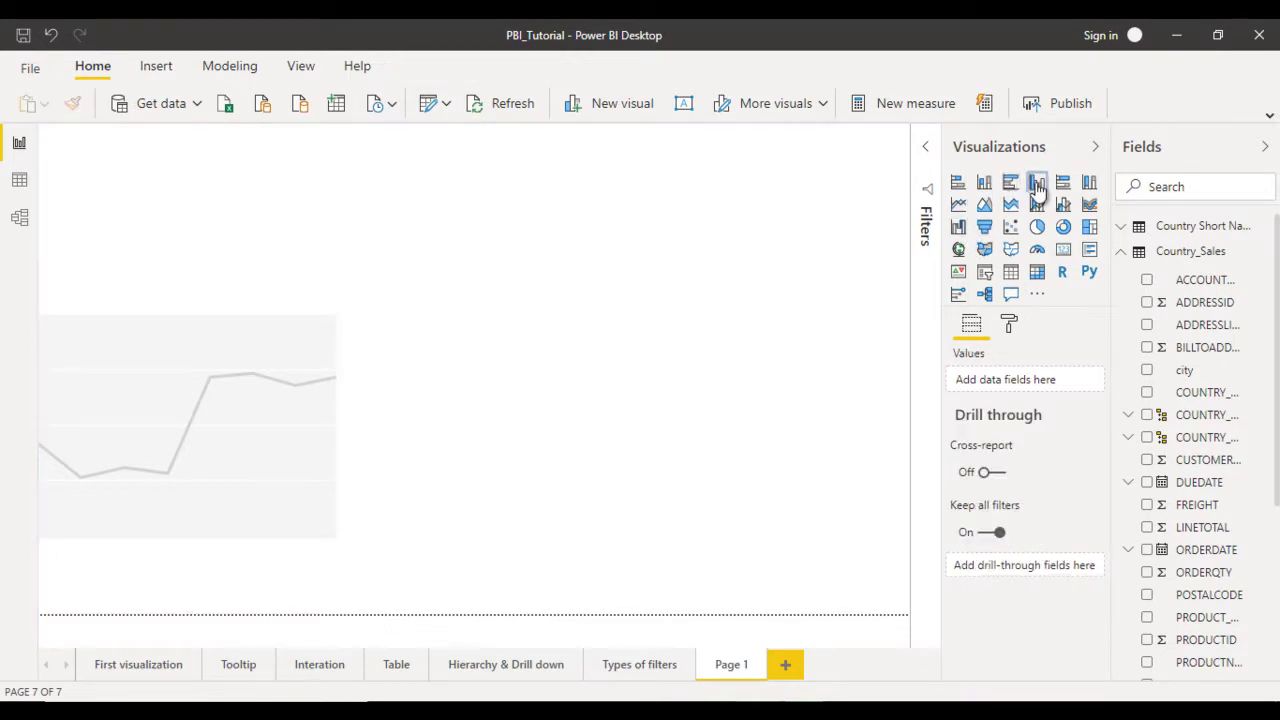
drag(168, 229, 500, 424)
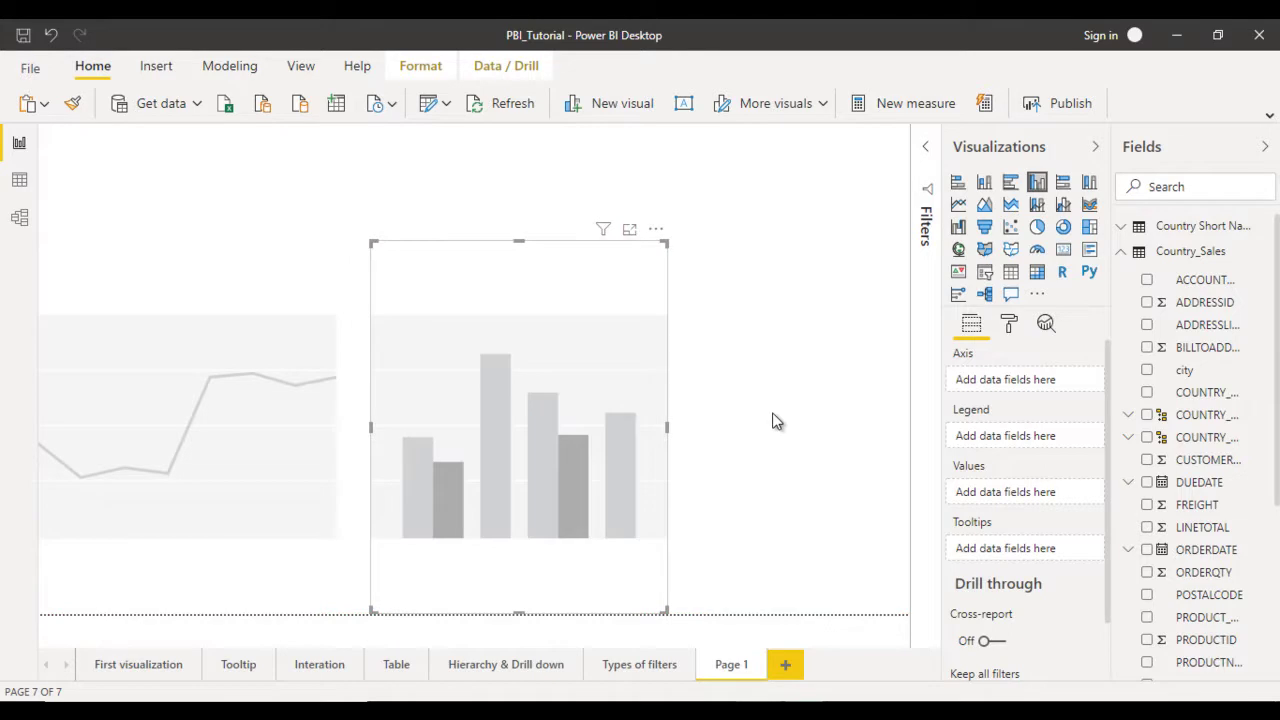
click(772, 421)
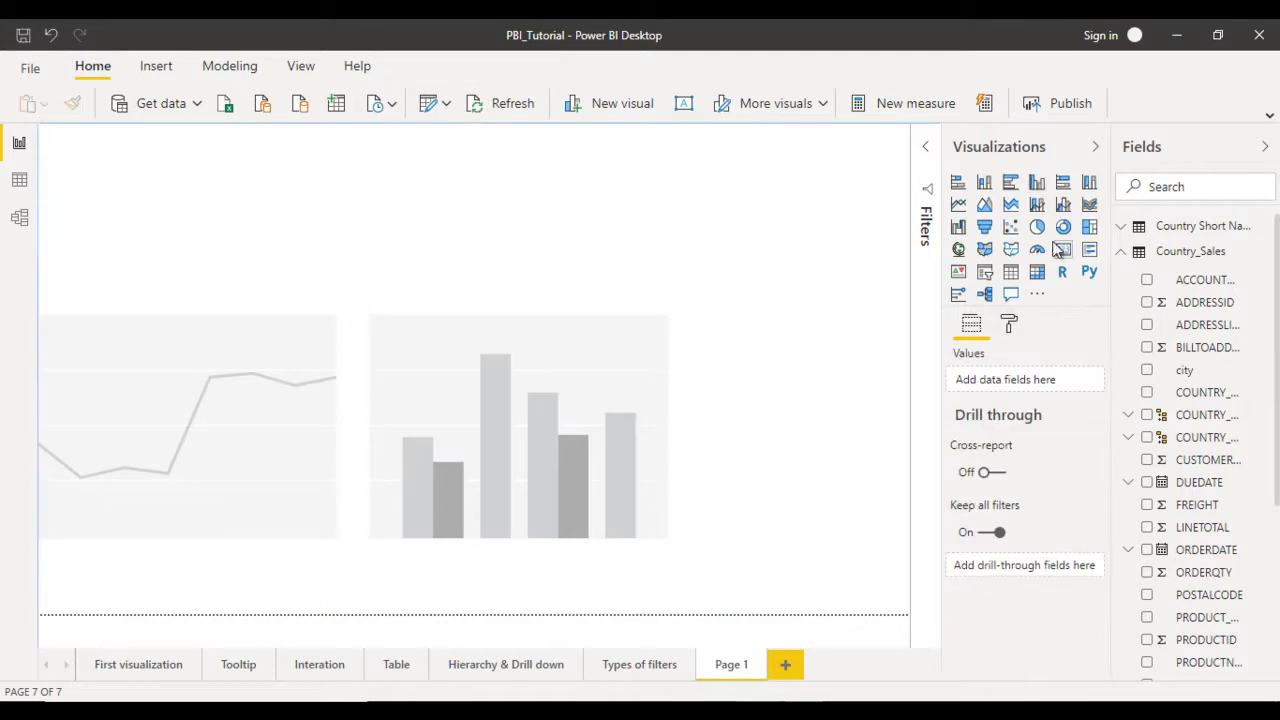
Add a table visual and stretch it across the top of the page
click(1011, 272)
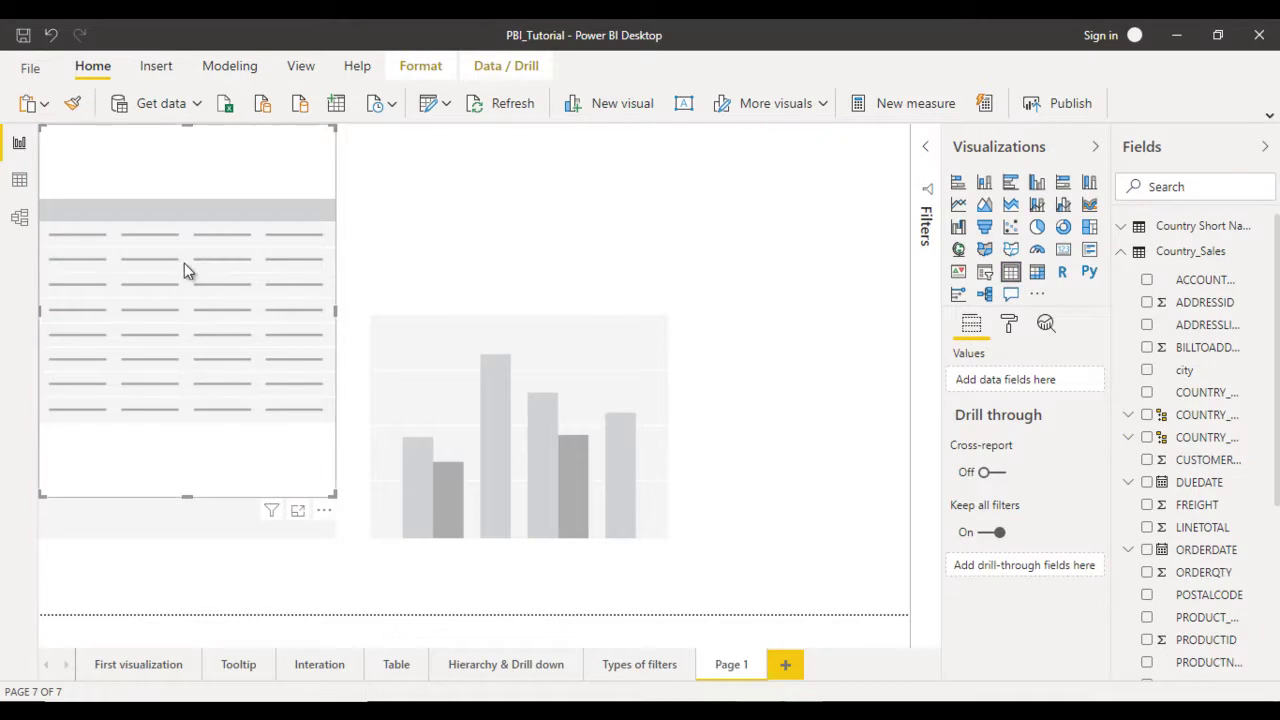
drag(186, 271, 810, 390)
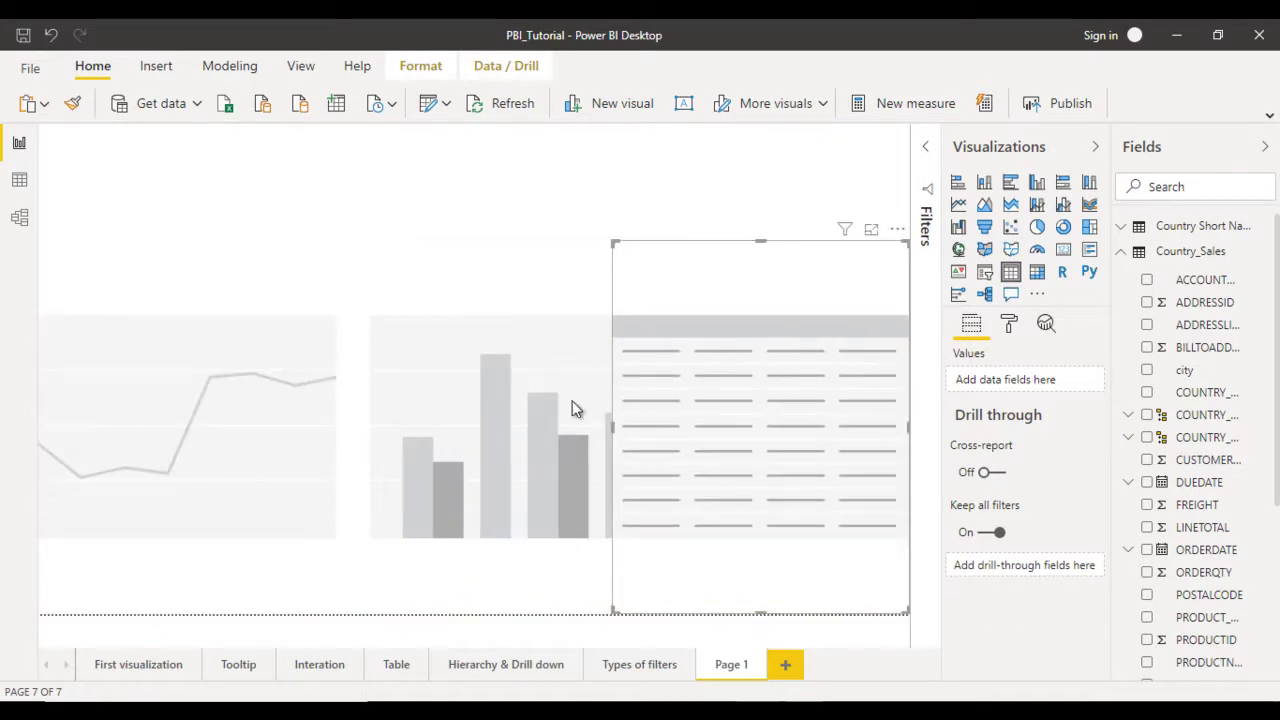
click(420, 409)
click(332, 412)
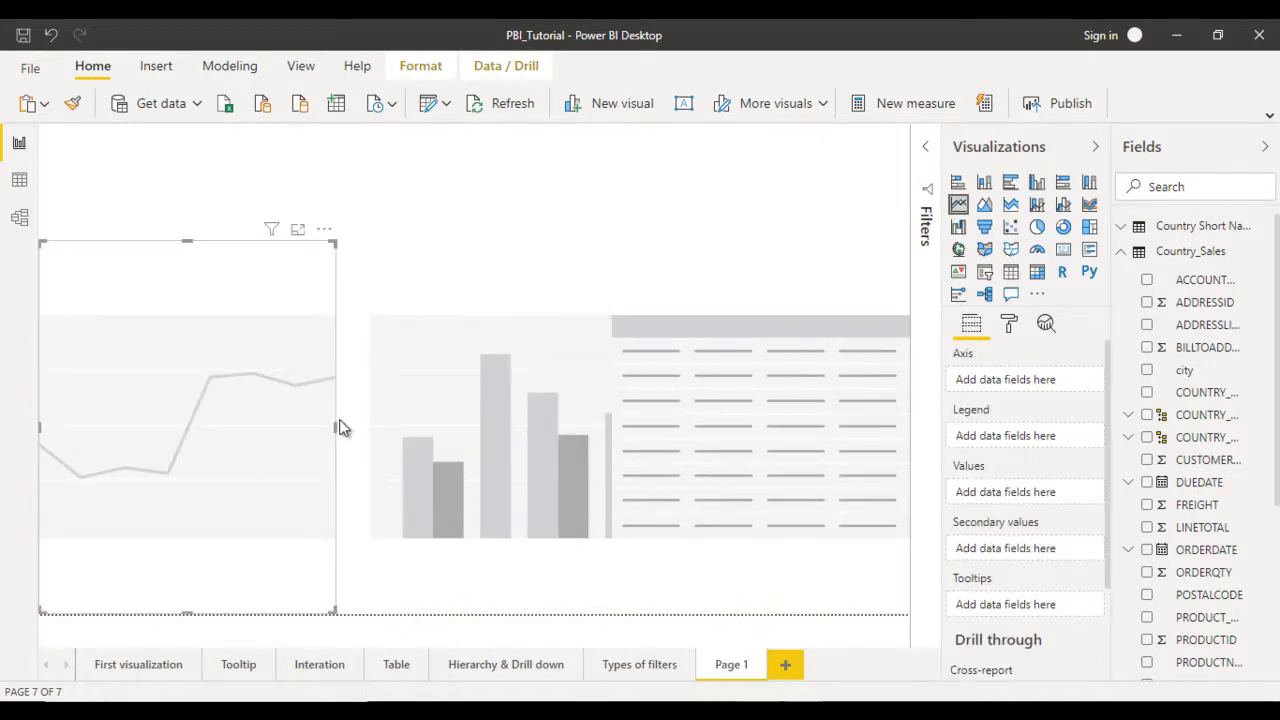
drag(429, 429, 399, 426)
click(728, 433)
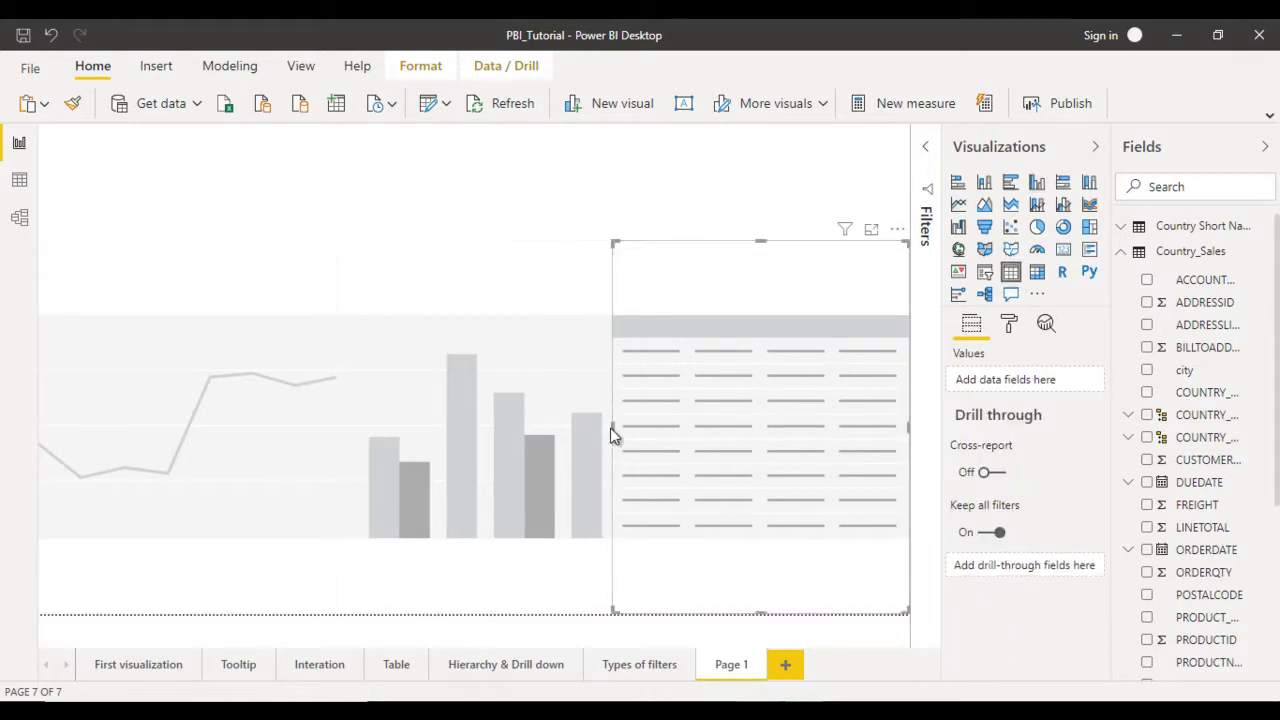
drag(613, 434, 640, 436)
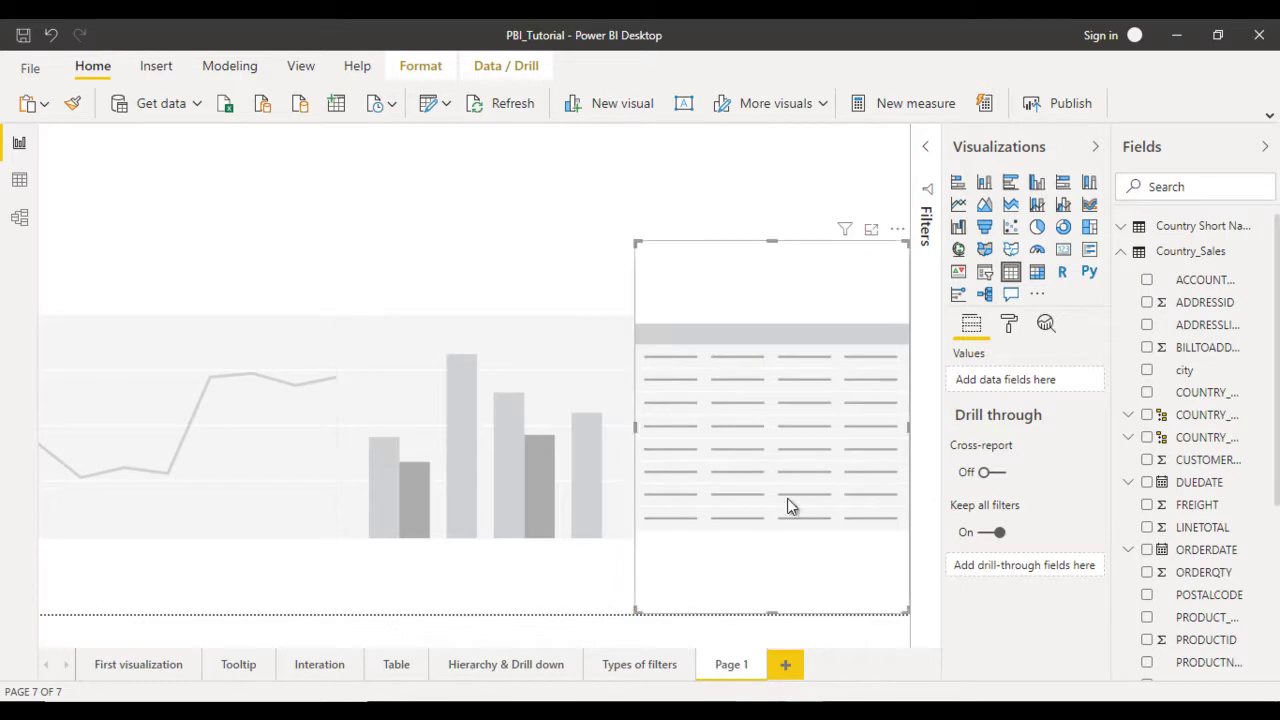
drag(787, 500, 600, 291)
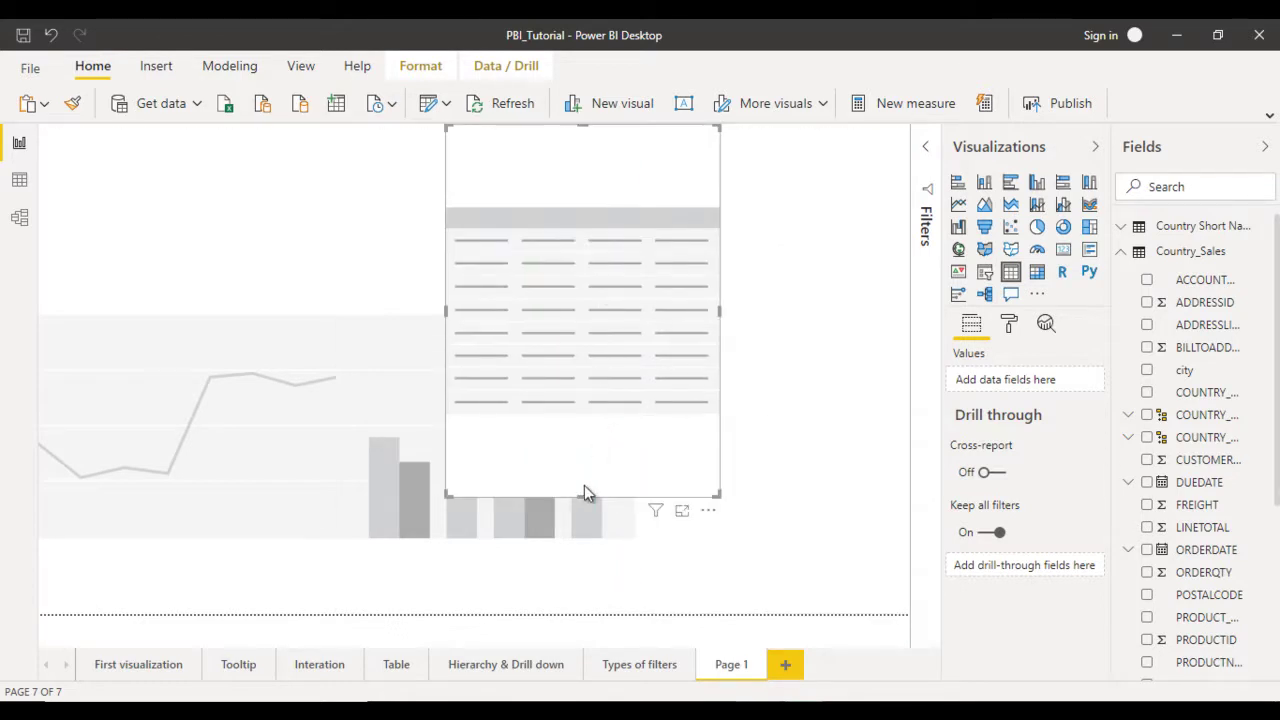
drag(586, 495, 564, 298)
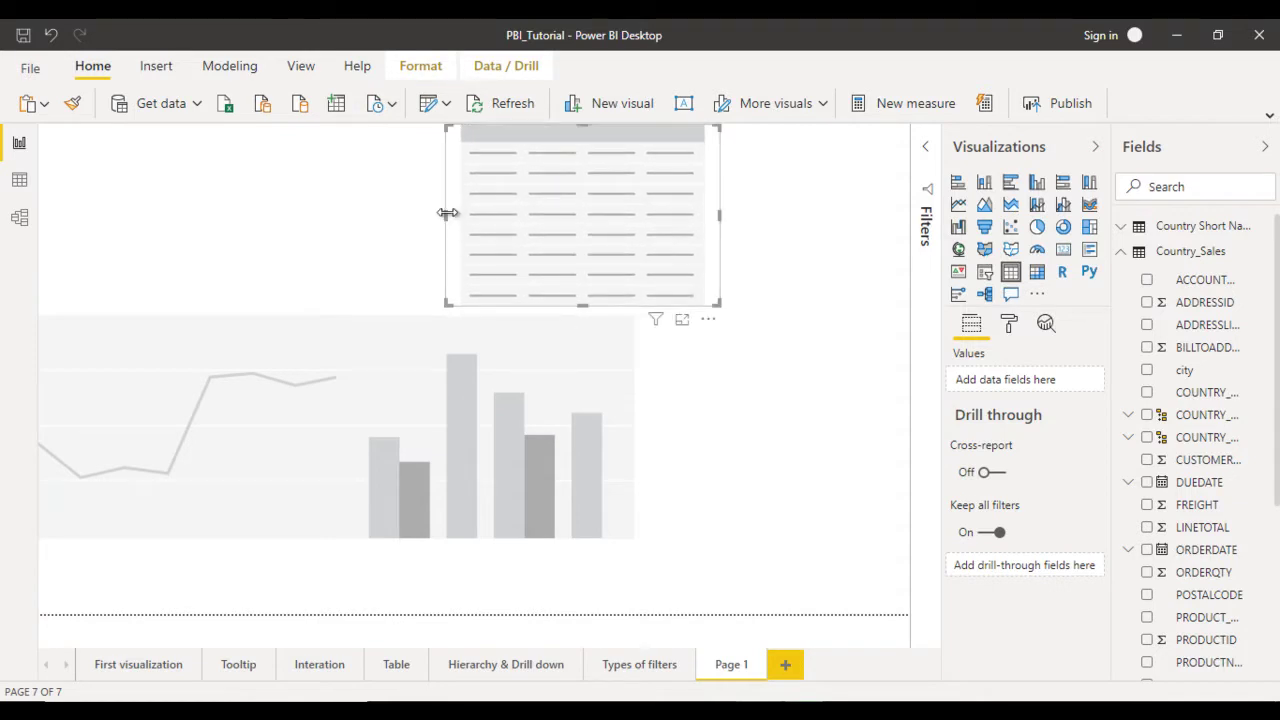
drag(447, 213, 352, 215)
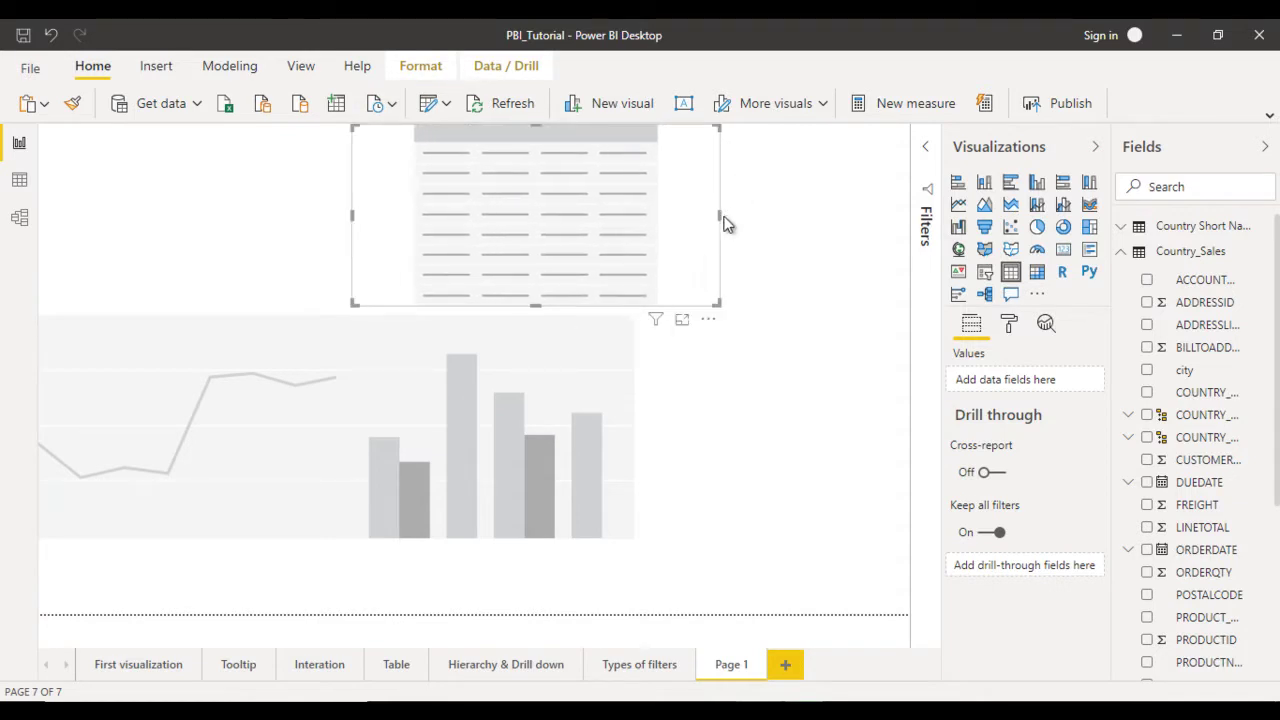
drag(721, 216, 912, 229)
Resize the column and line charts to sit side by side below the table
click(517, 386)
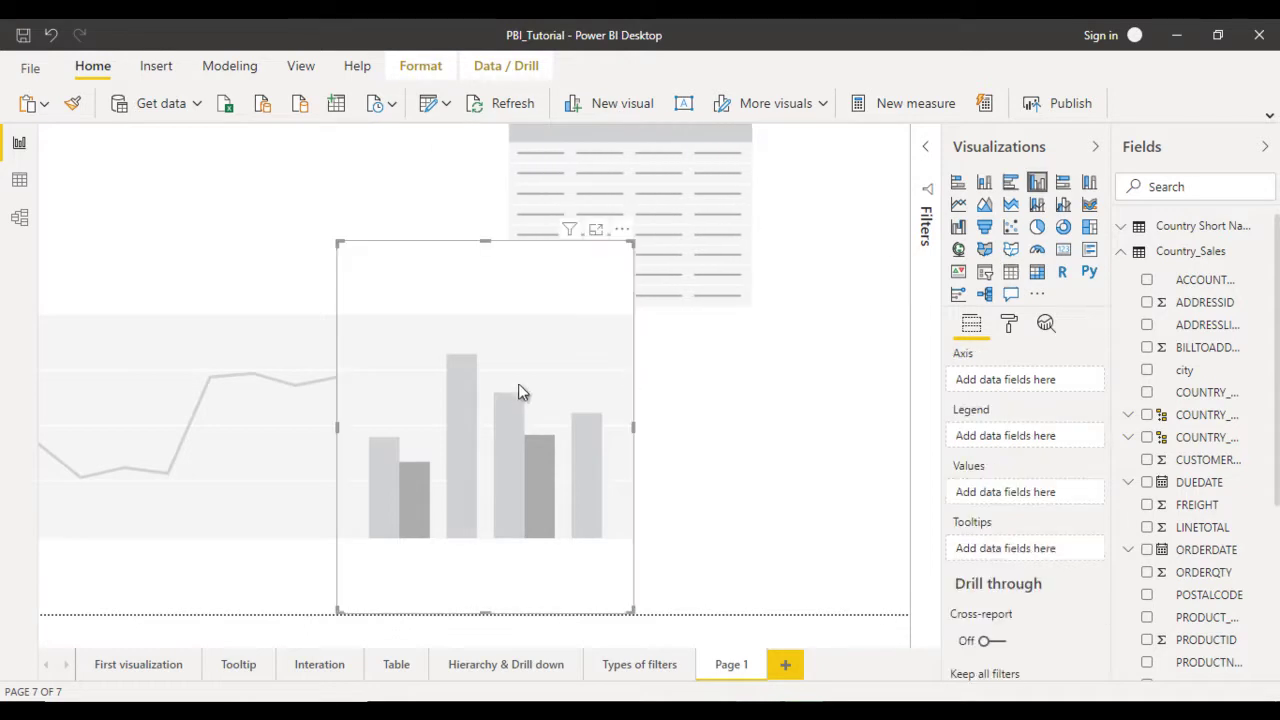
drag(514, 393, 798, 405)
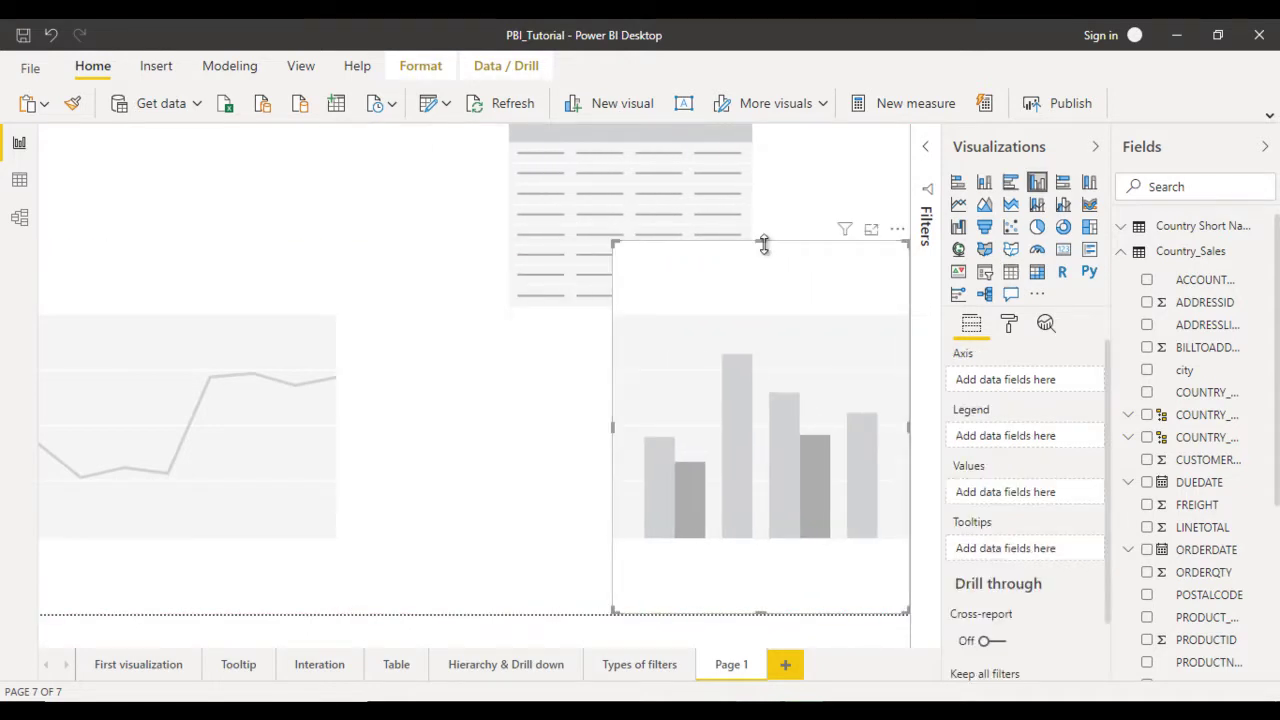
drag(760, 268, 751, 319)
drag(617, 453, 522, 449)
click(190, 417)
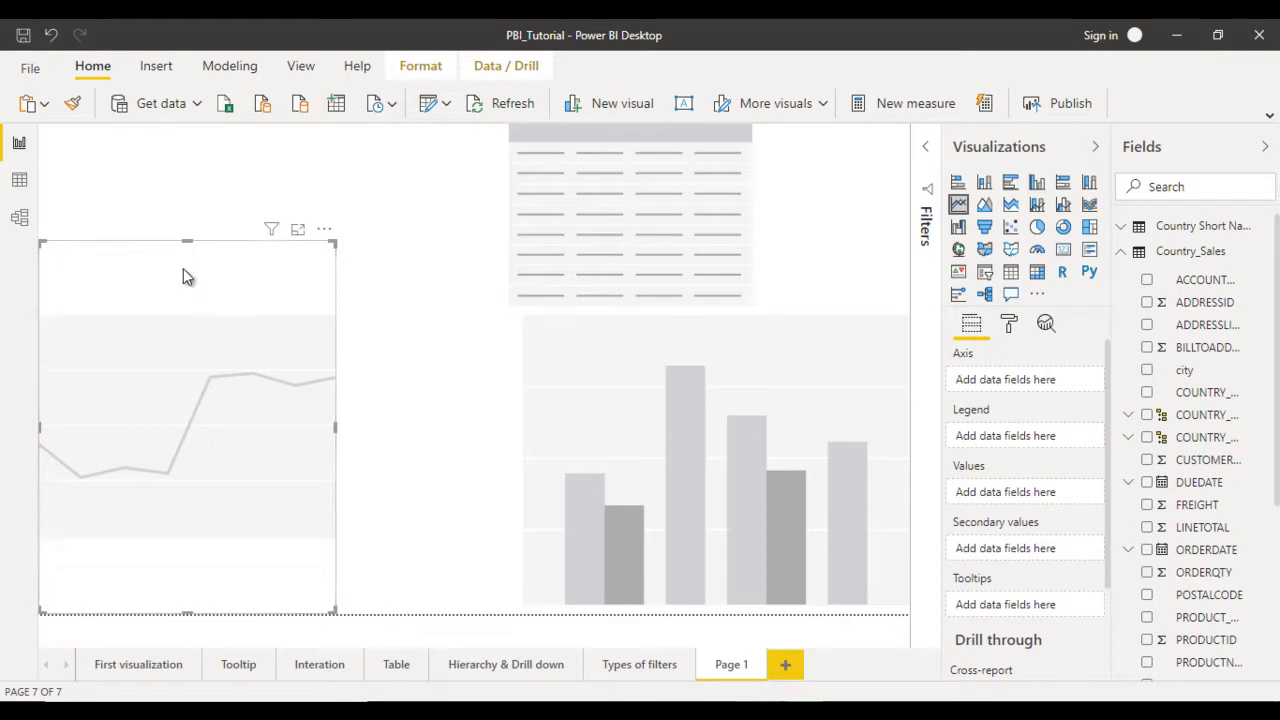
drag(183, 268, 183, 312)
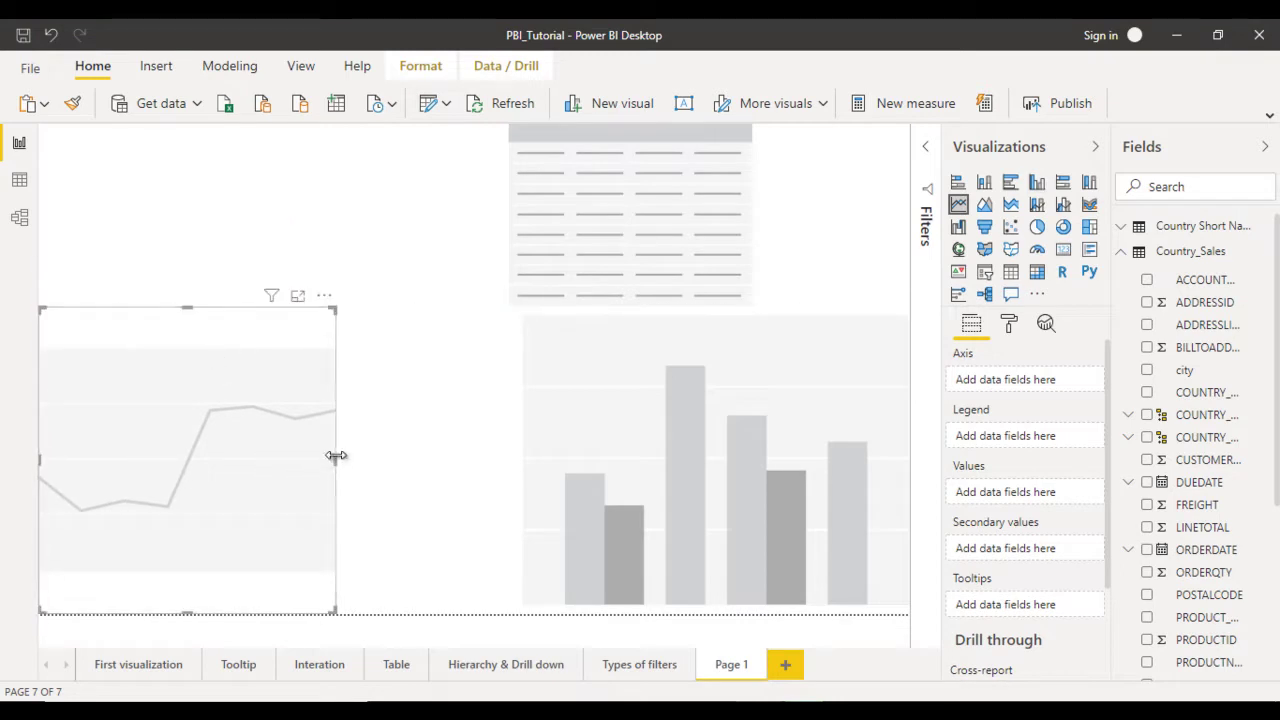
drag(337, 458, 488, 460)
click(601, 460)
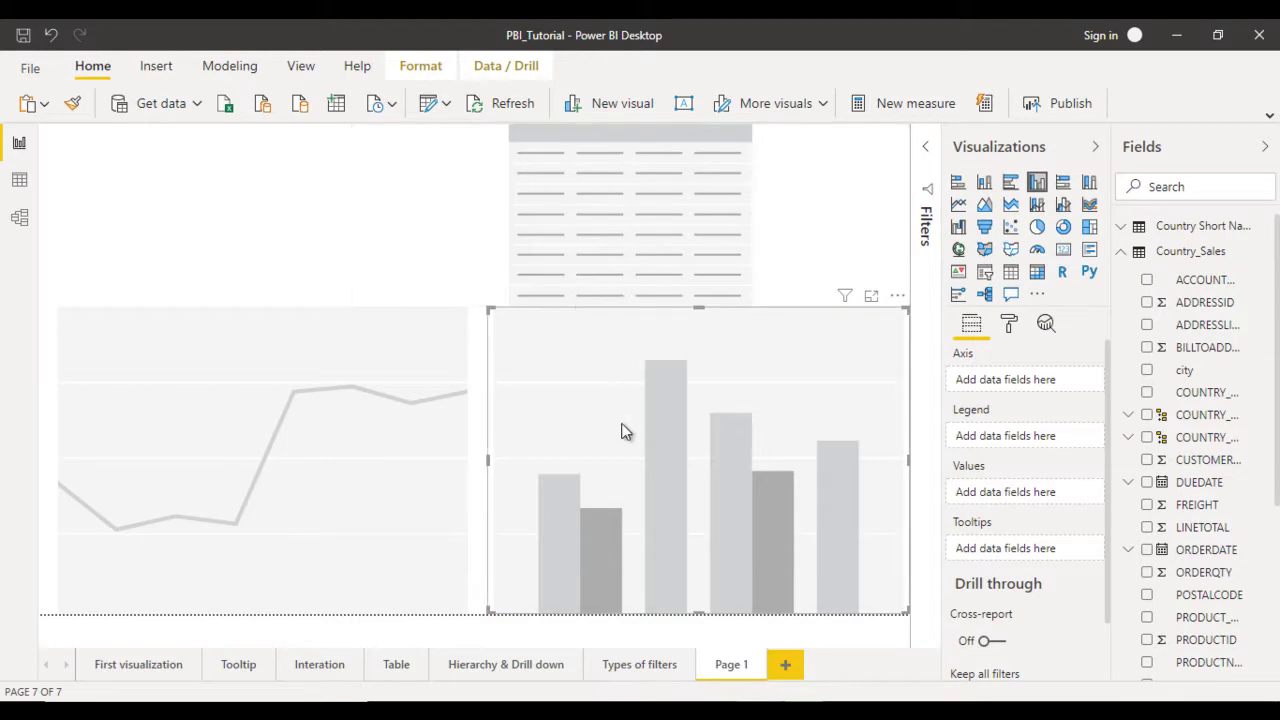
Add COUNTRY_NAME, city and ORDERDATE to the table, with the date split into Year, Quarter, Month and Day
click(685, 220)
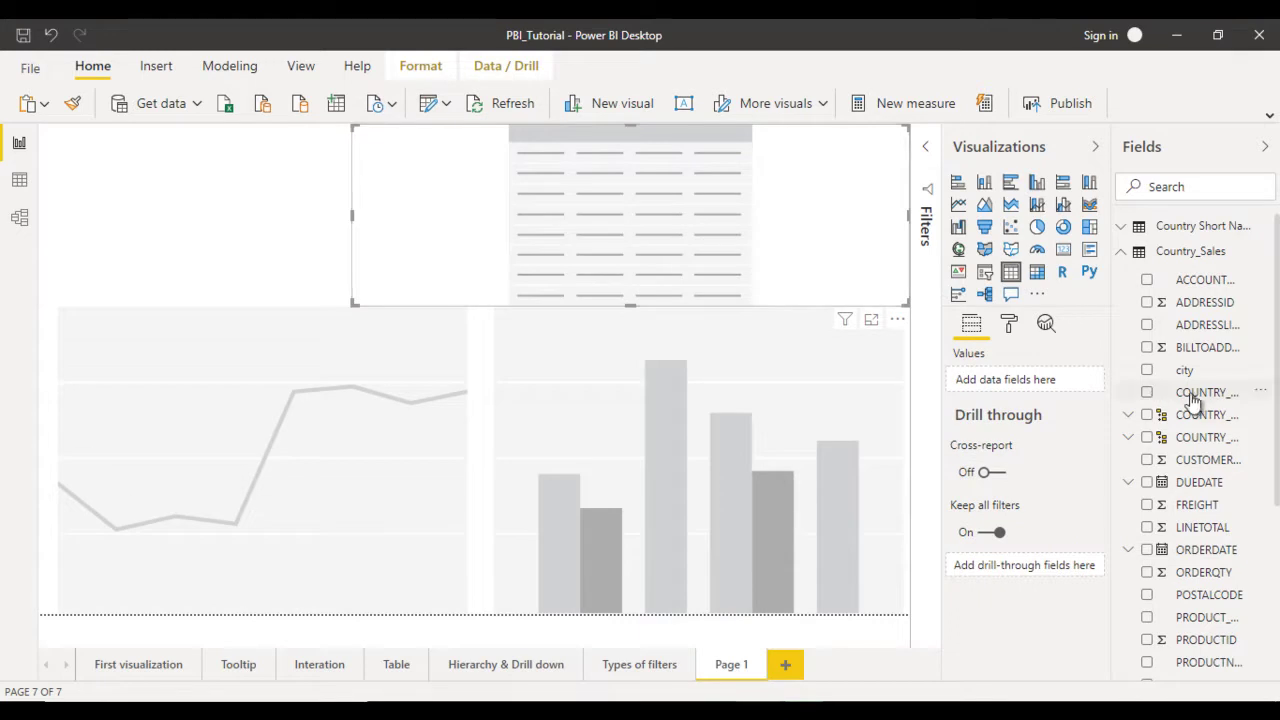
drag(1193, 400, 1033, 386)
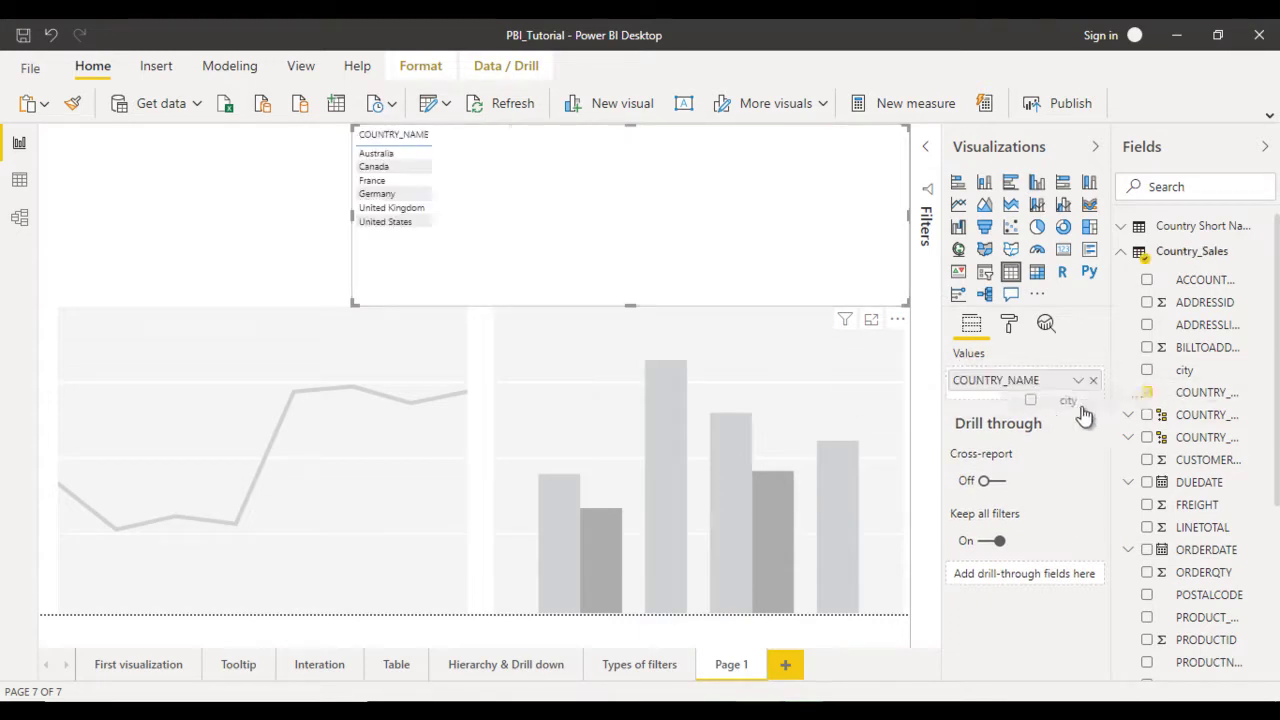
drag(1184, 370, 1030, 404)
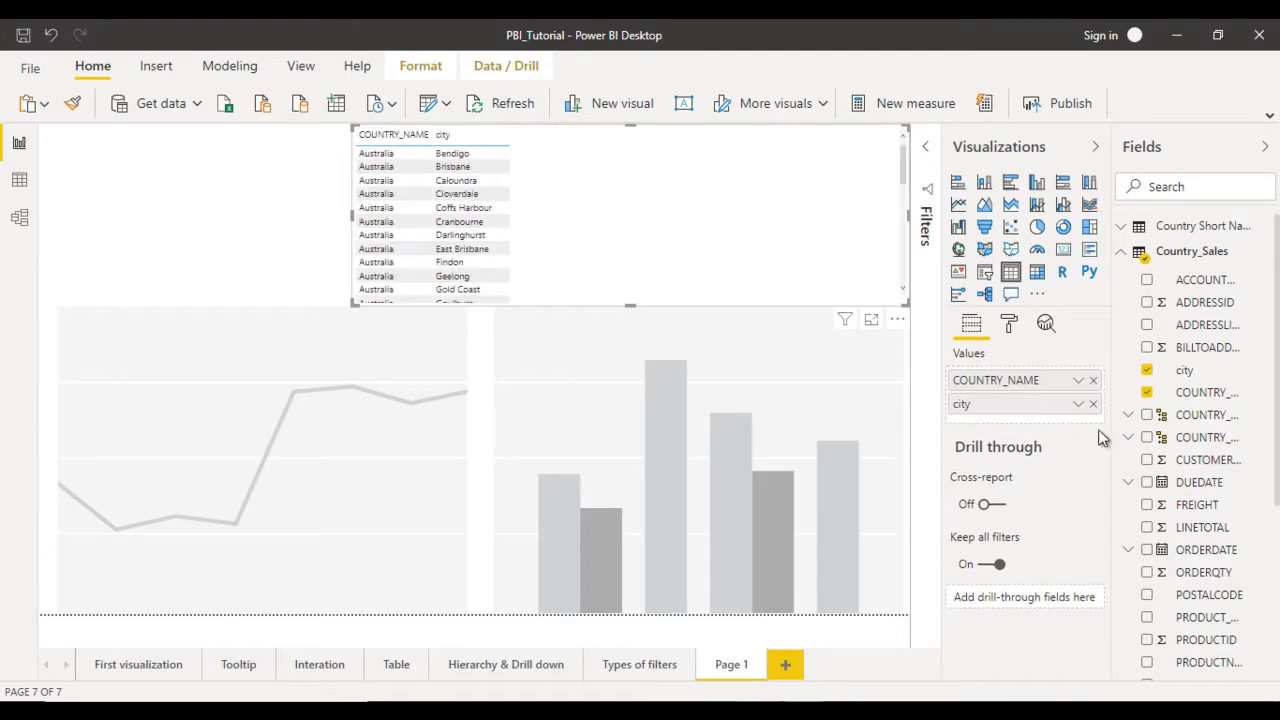
drag(1200, 549, 1046, 430)
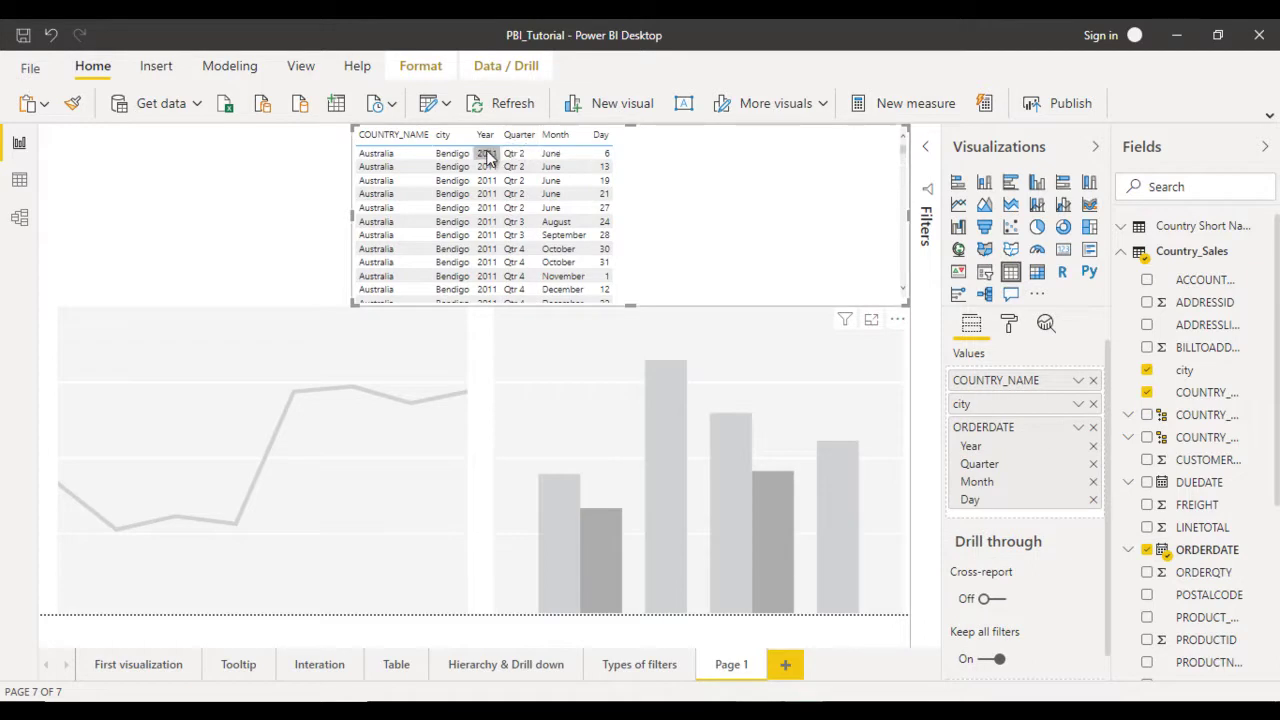
click(1079, 429)
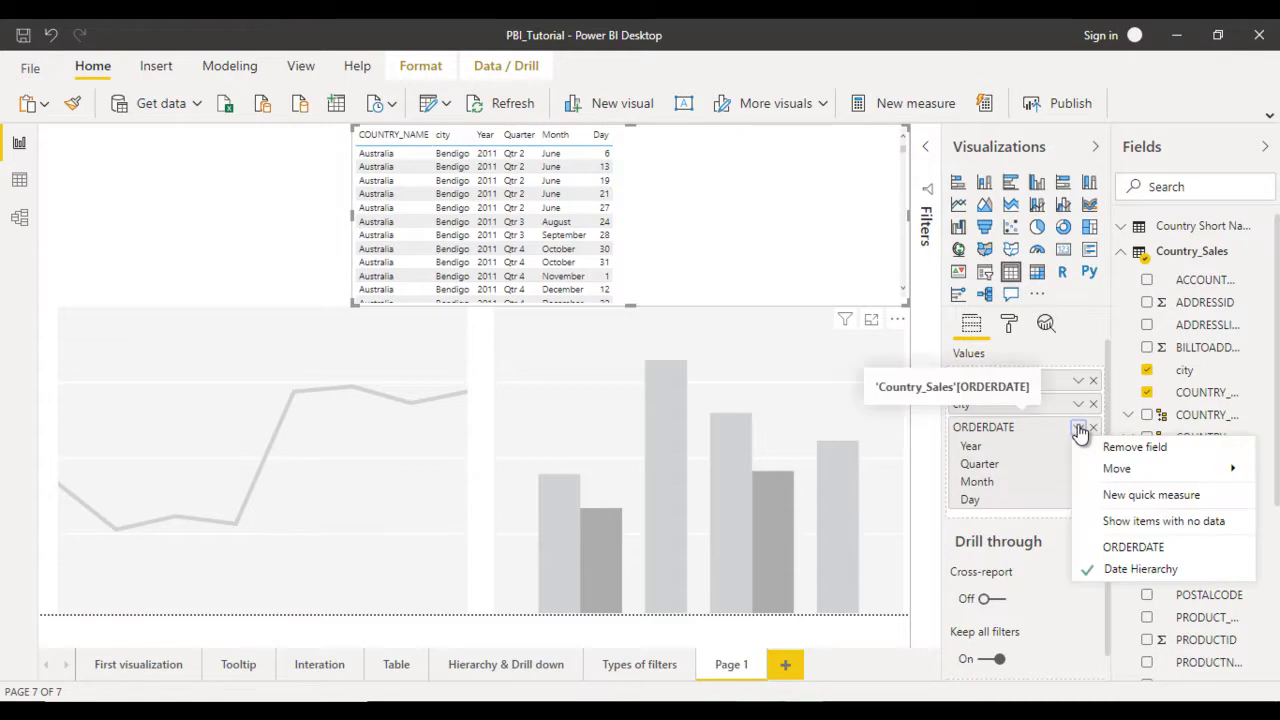
Show ORDERDATE as plain dates, add ORDERQTY as a Sum (total 274869), and narrow the table
click(1115, 549)
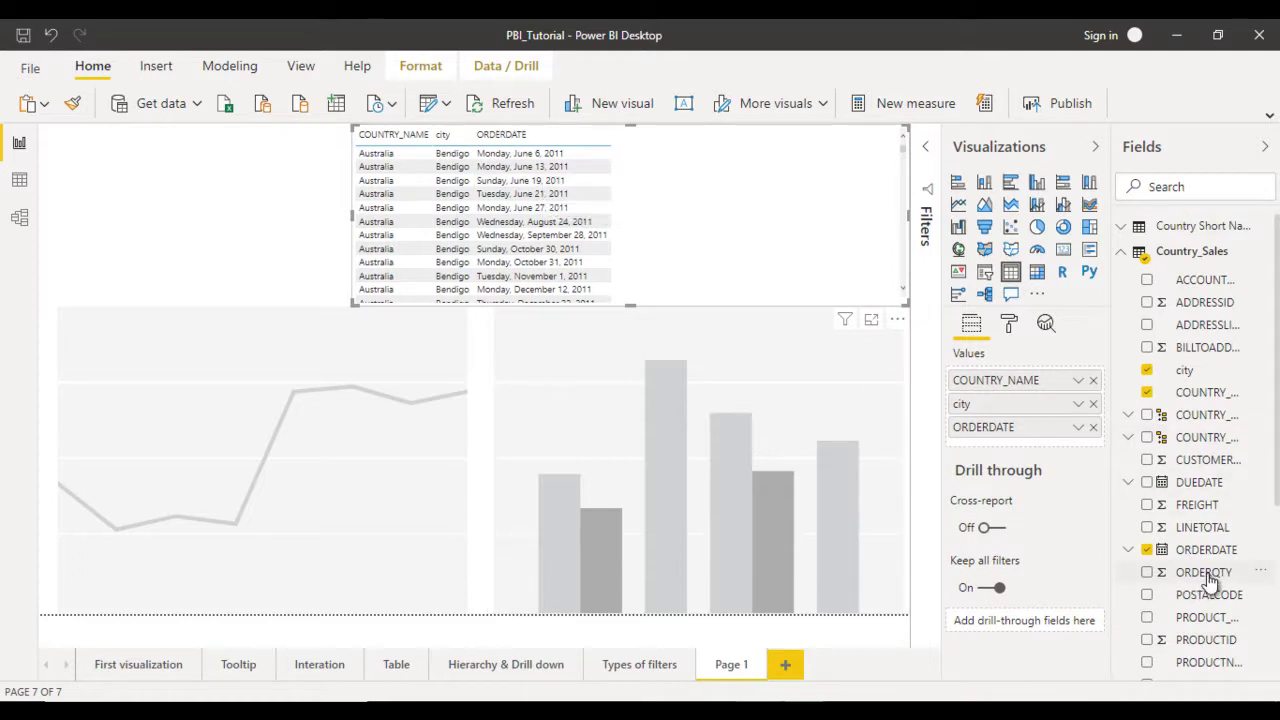
drag(1190, 572, 1040, 446)
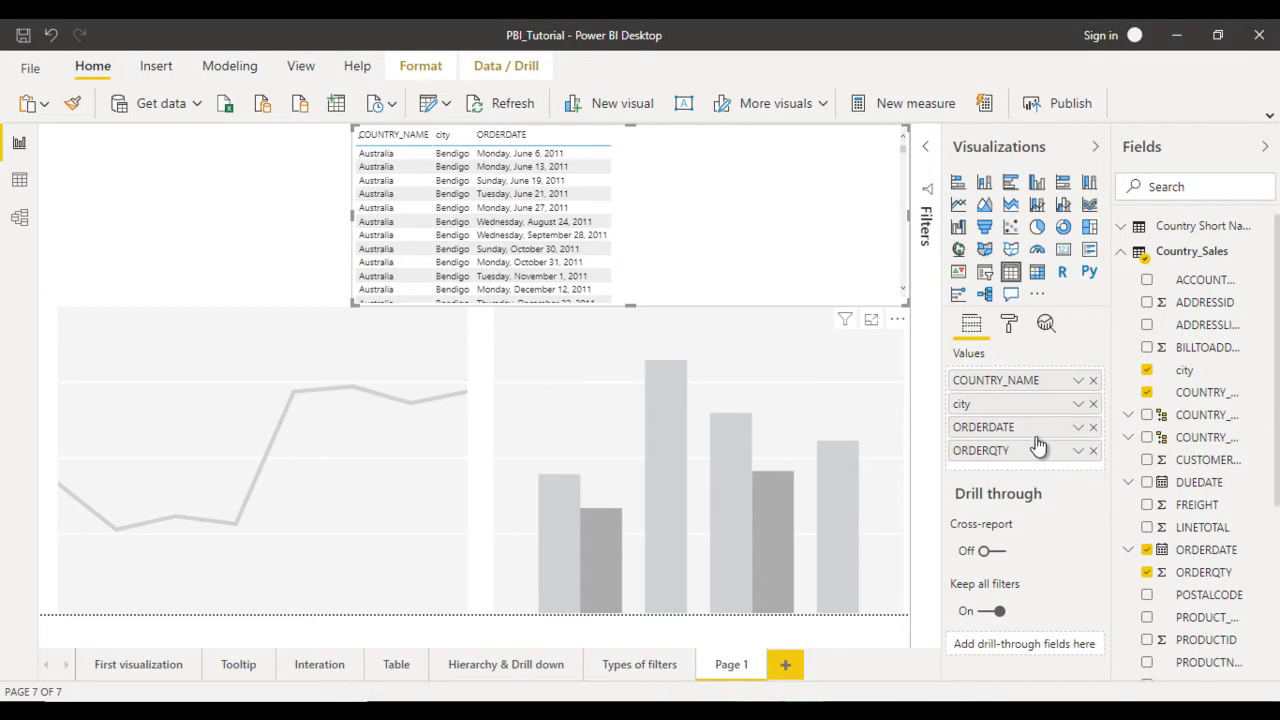
click(1078, 453)
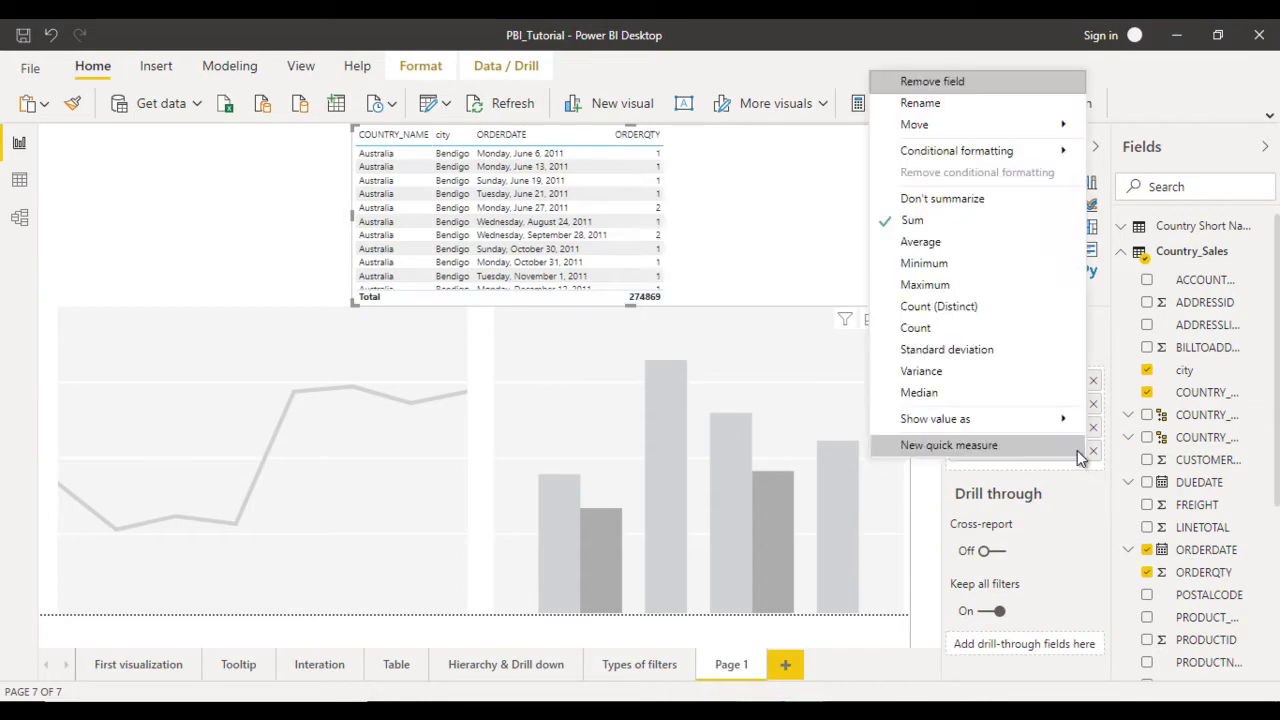
click(979, 220)
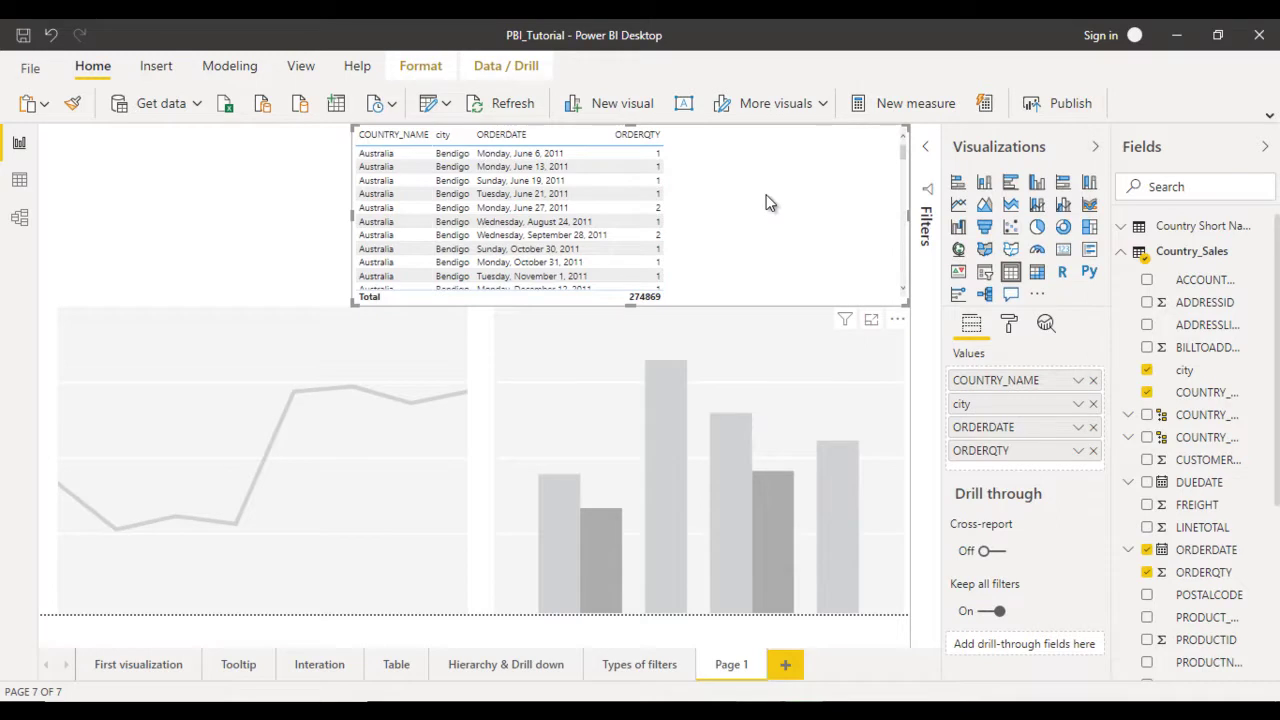
drag(349, 214, 492, 224)
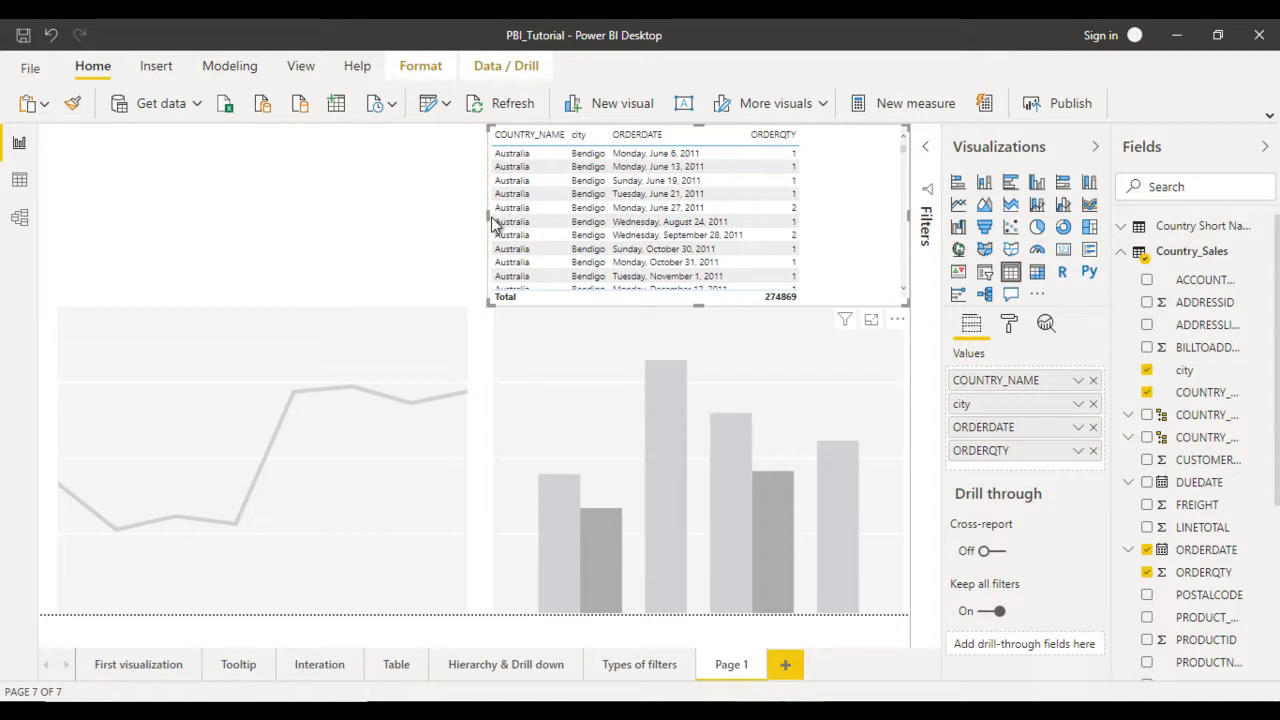
click(240, 377)
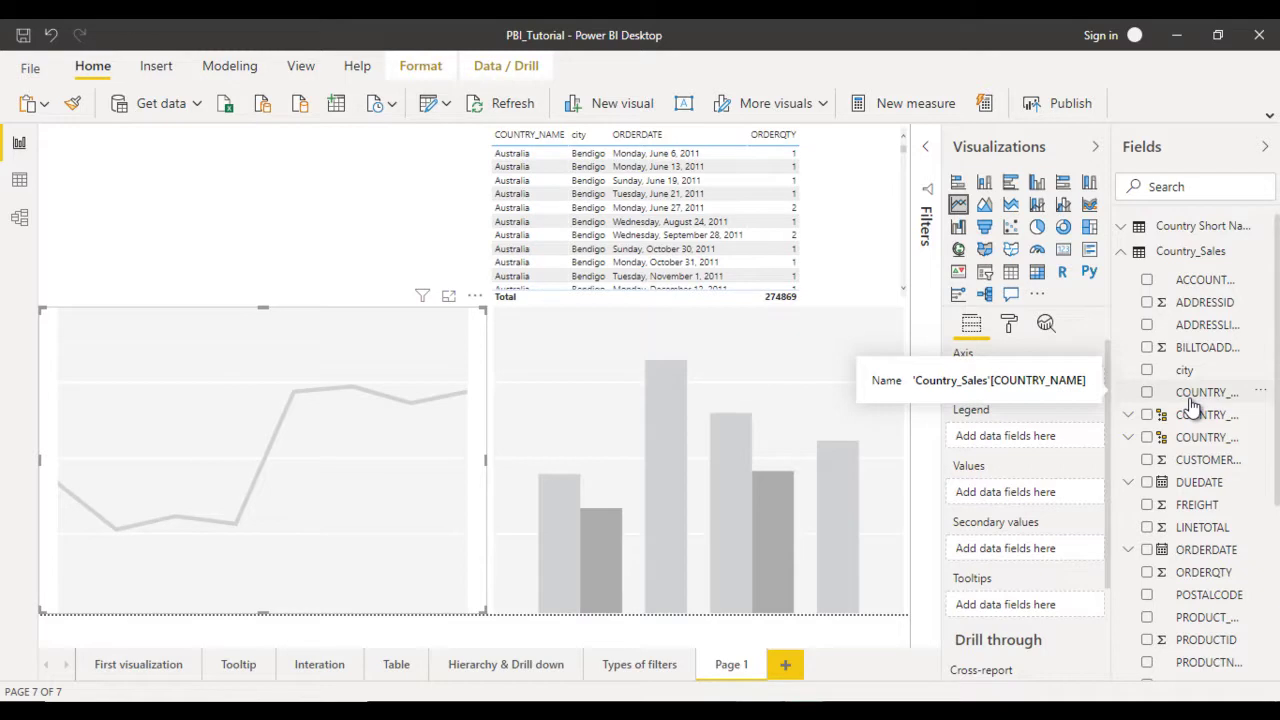
Put COUNTRY_NAME on the axis and ORDERQTY in values for the line chart and the column chart
drag(1192, 400, 1016, 390)
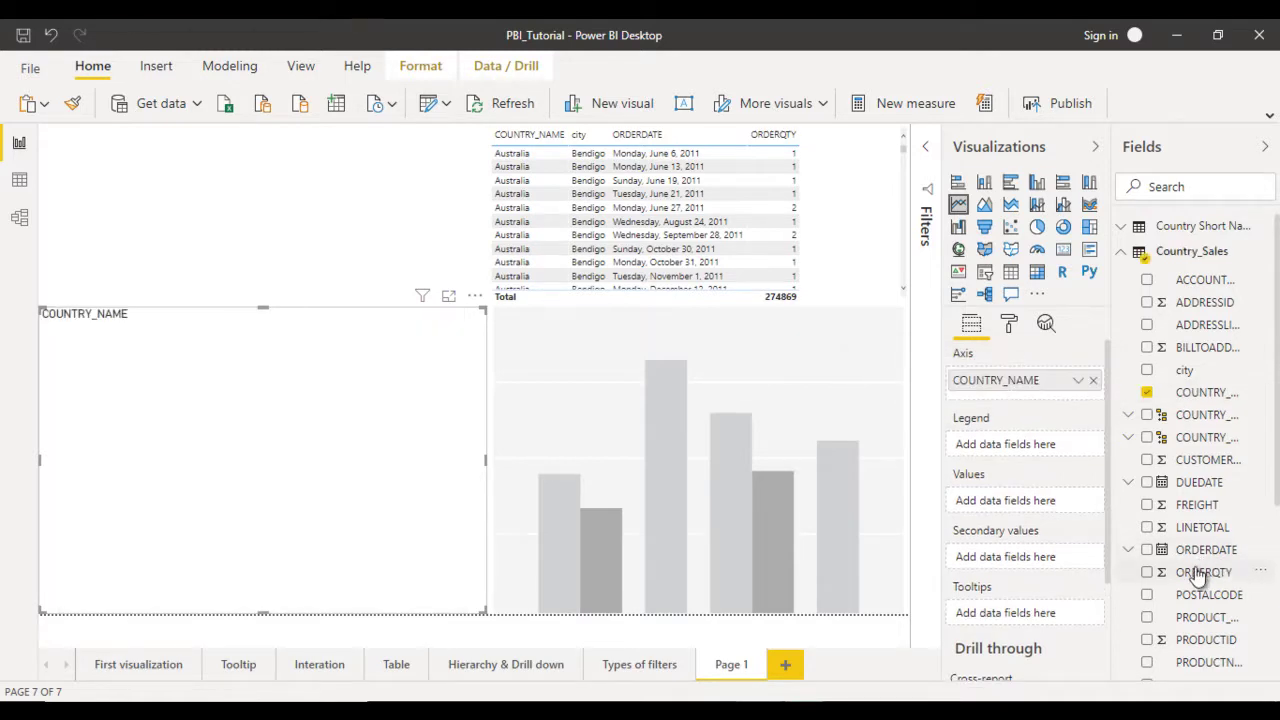
drag(1197, 573, 1020, 506)
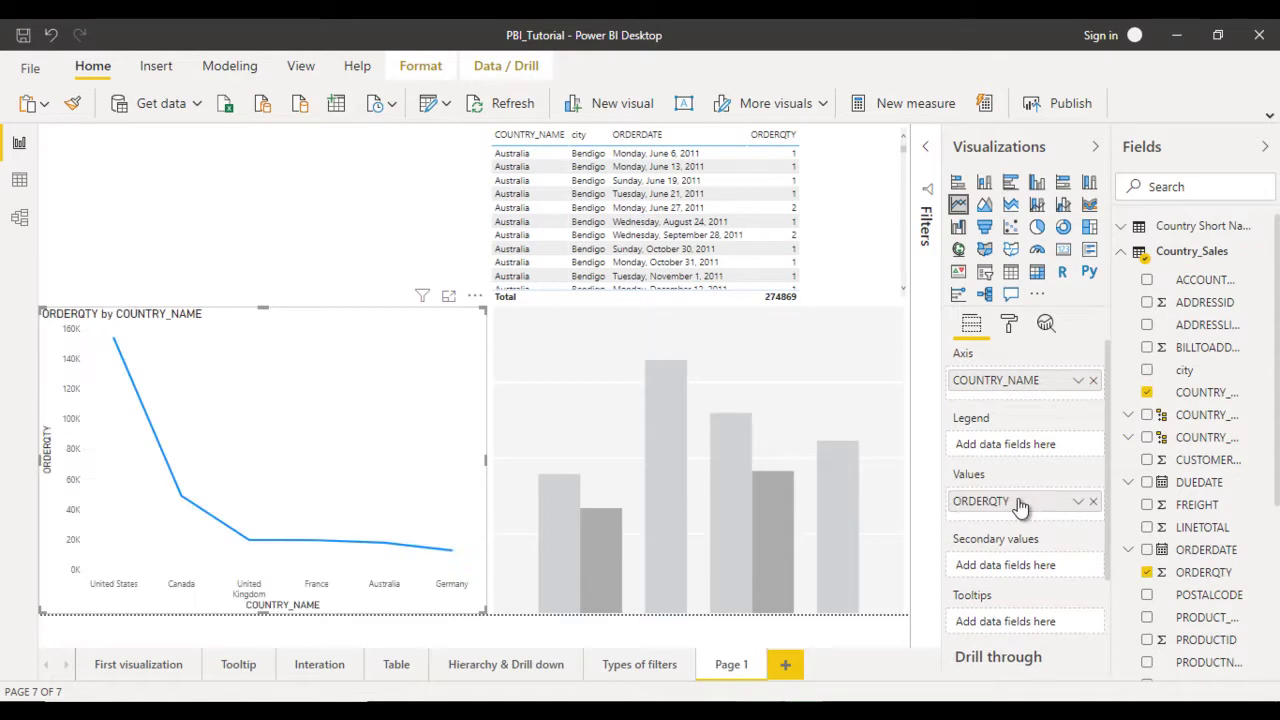
click(669, 412)
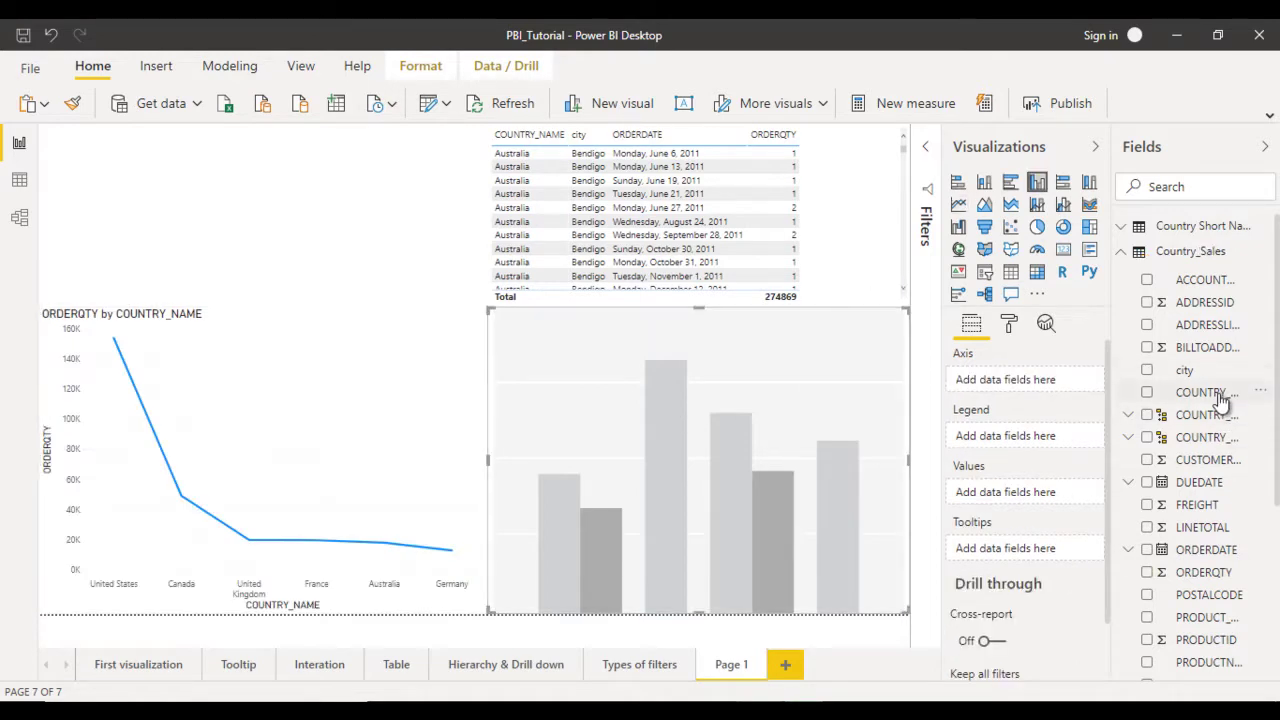
drag(1220, 398, 1020, 385)
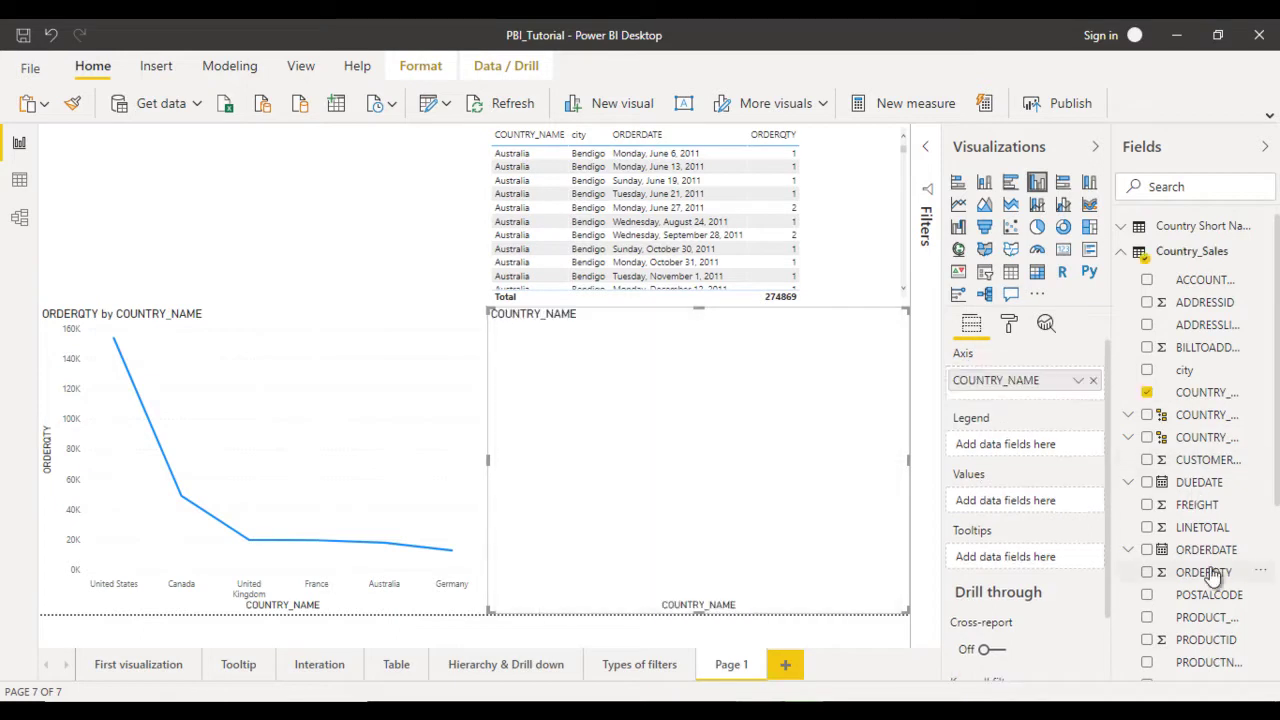
drag(1212, 575, 1040, 503)
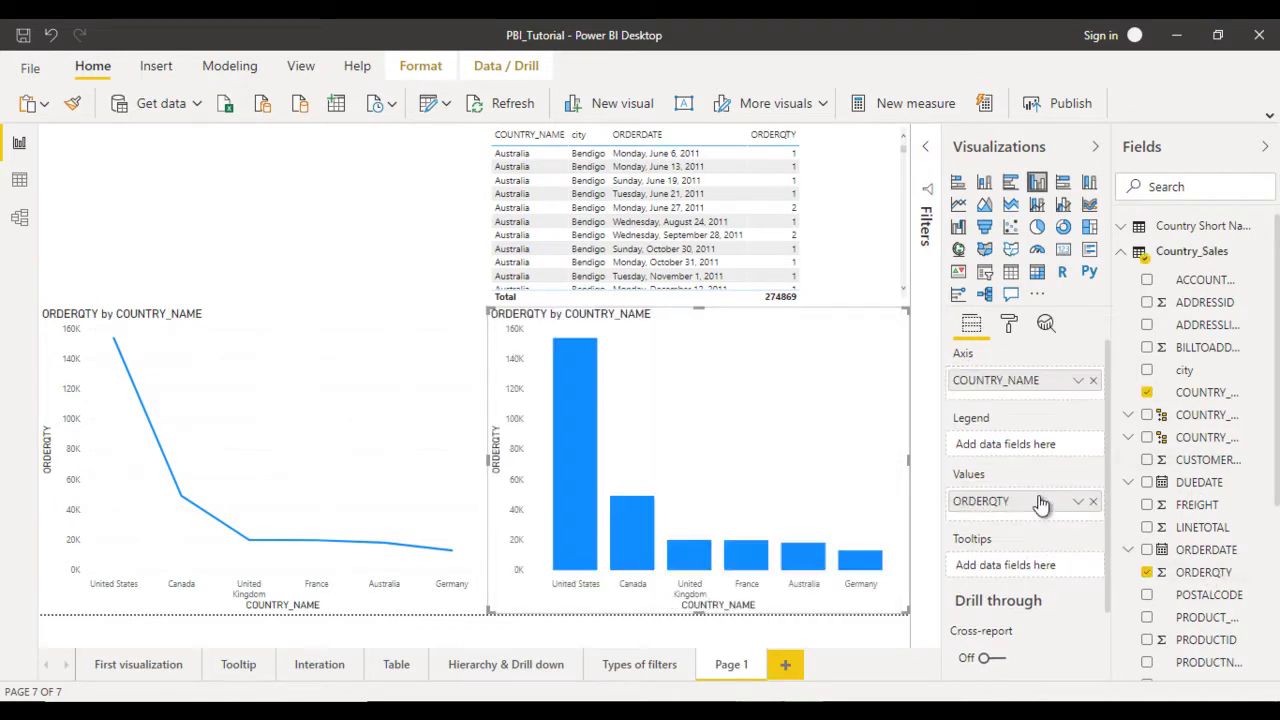
click(239, 214)
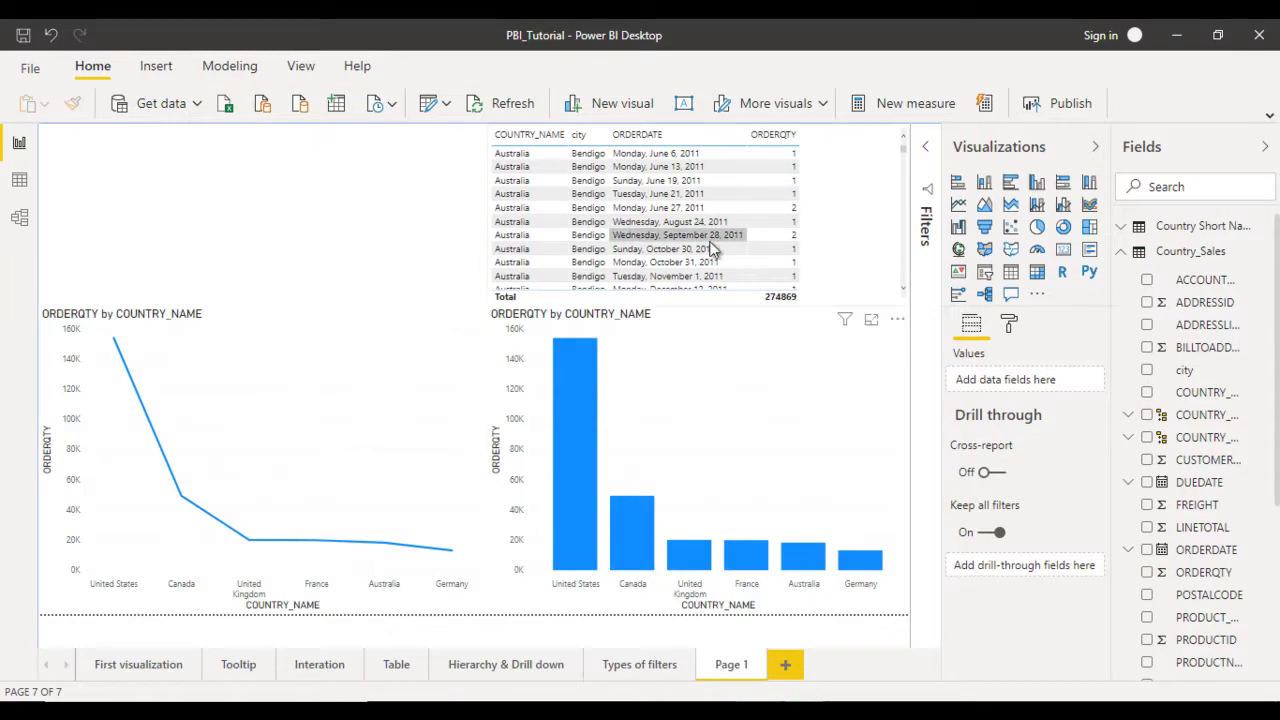
Add a slicer at the top-left using COUNTRY_NAME, sized to show all six countries
click(986, 283)
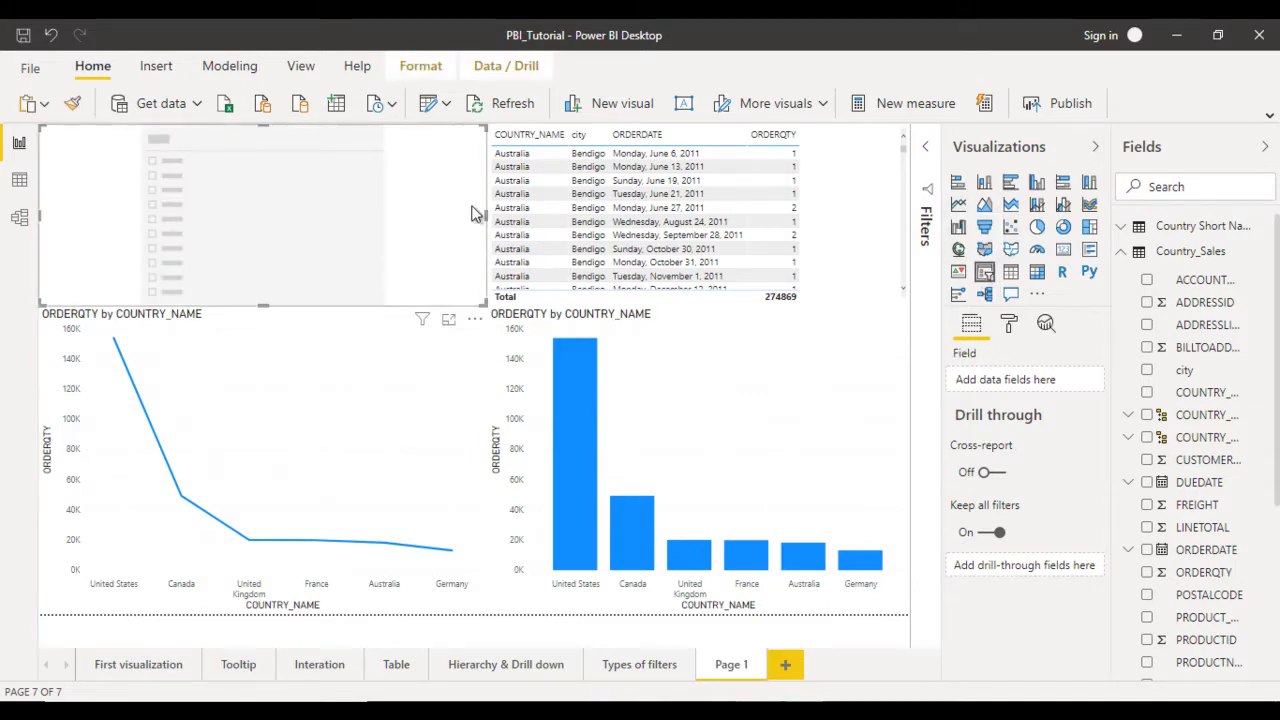
drag(485, 214, 294, 194)
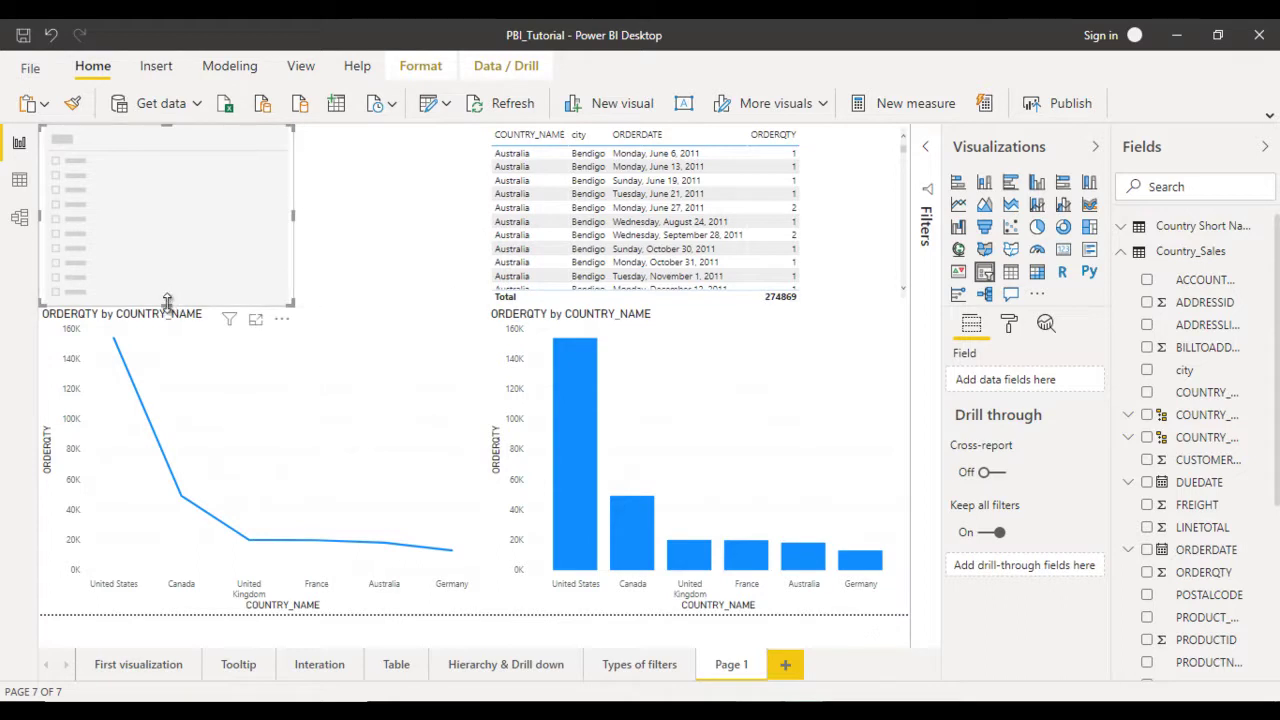
drag(167, 302, 164, 200)
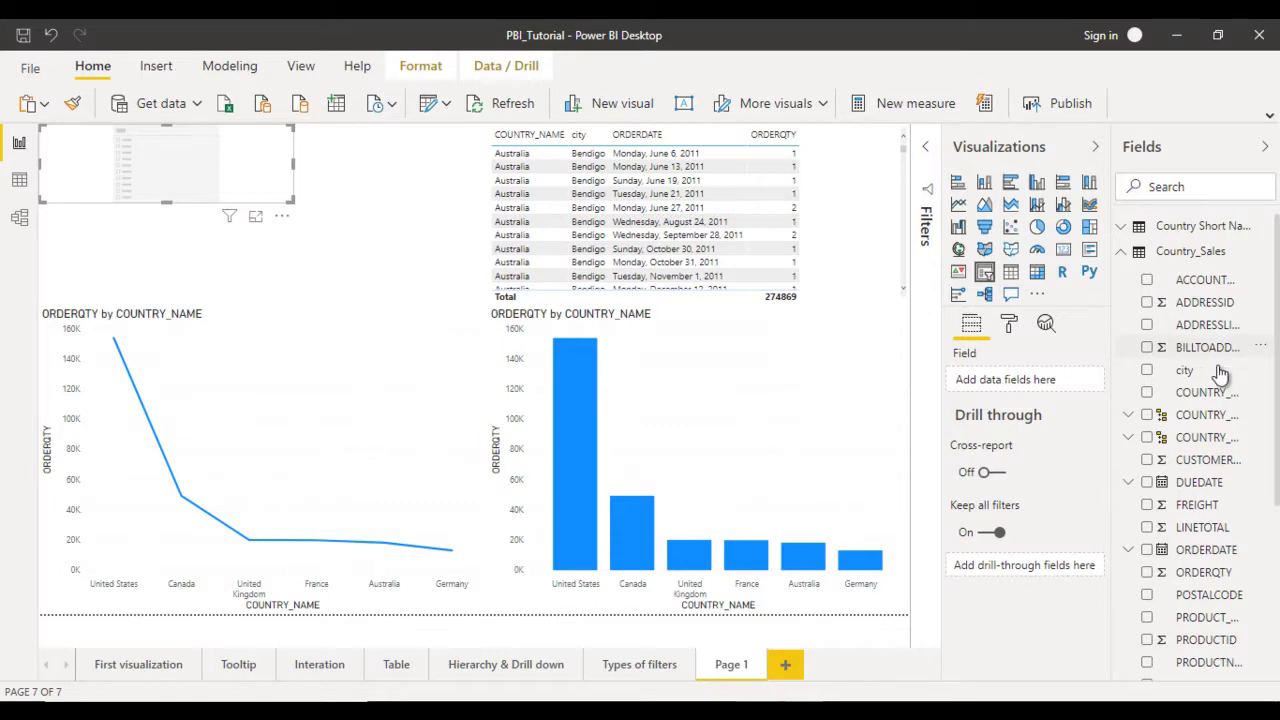
drag(1210, 395, 1014, 376)
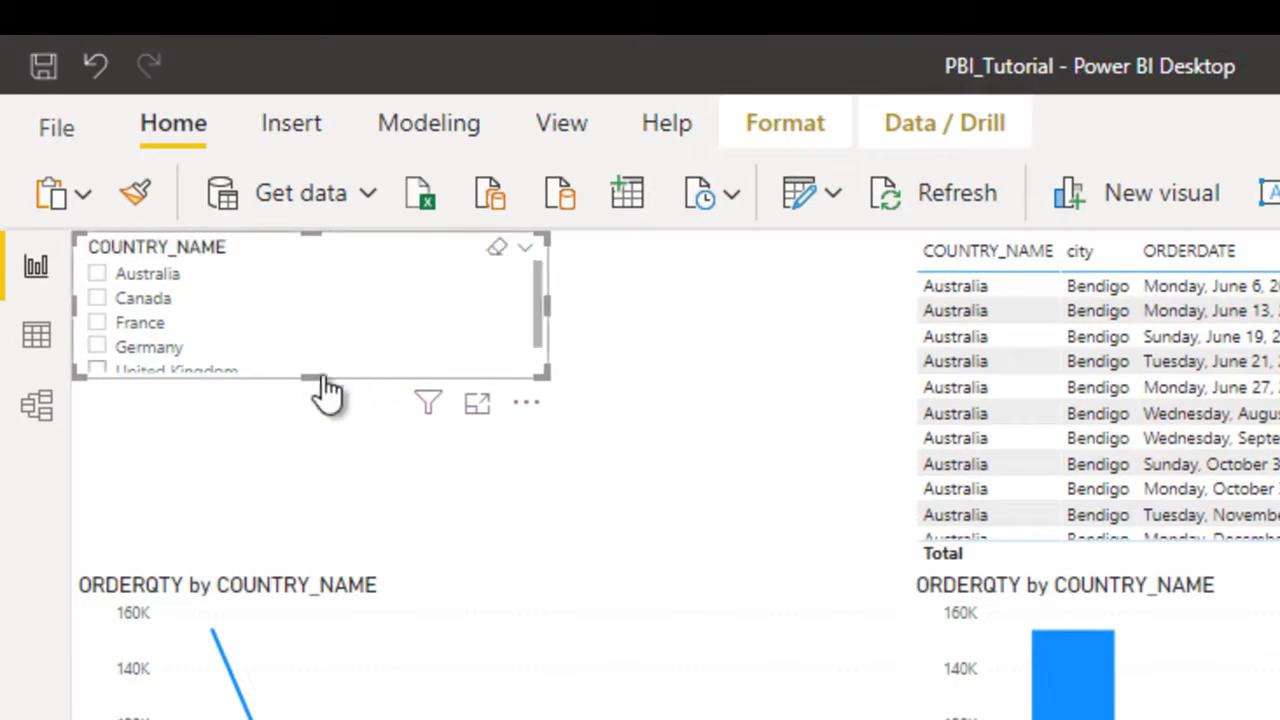
drag(305, 377, 267, 531)
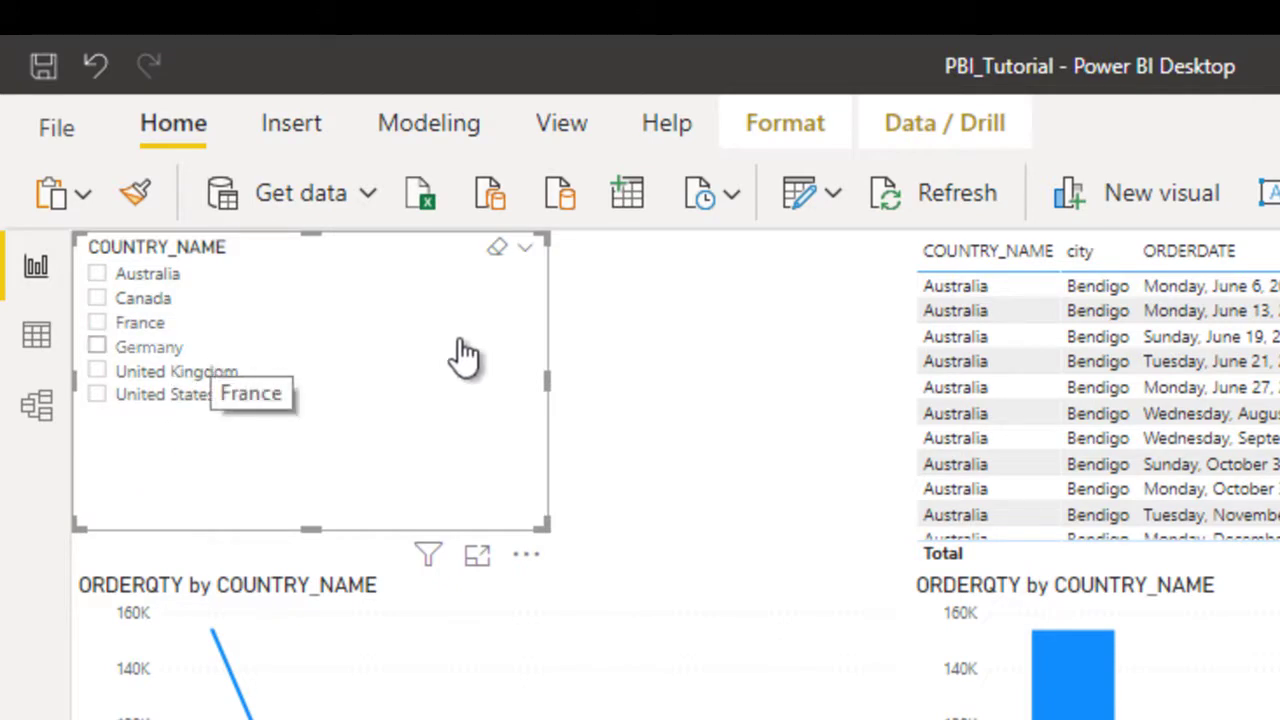
Switch the slicer style to Dropdown and check its country list
click(528, 256)
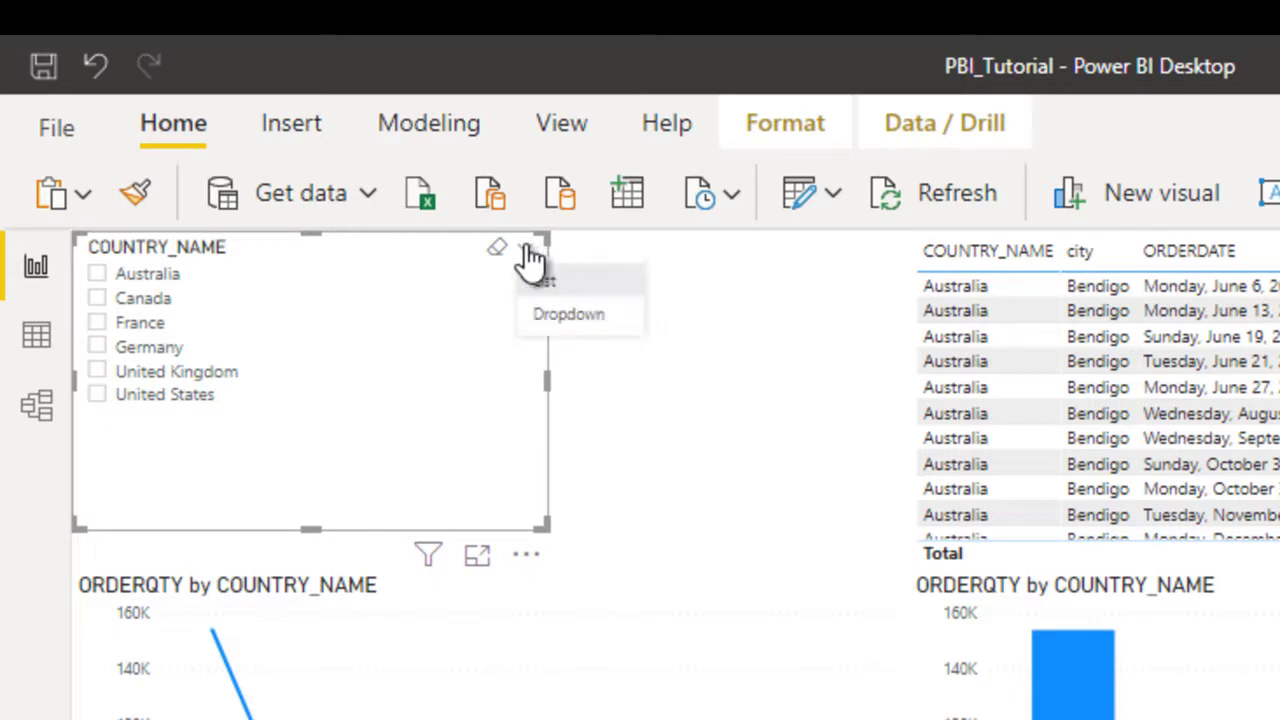
click(598, 330)
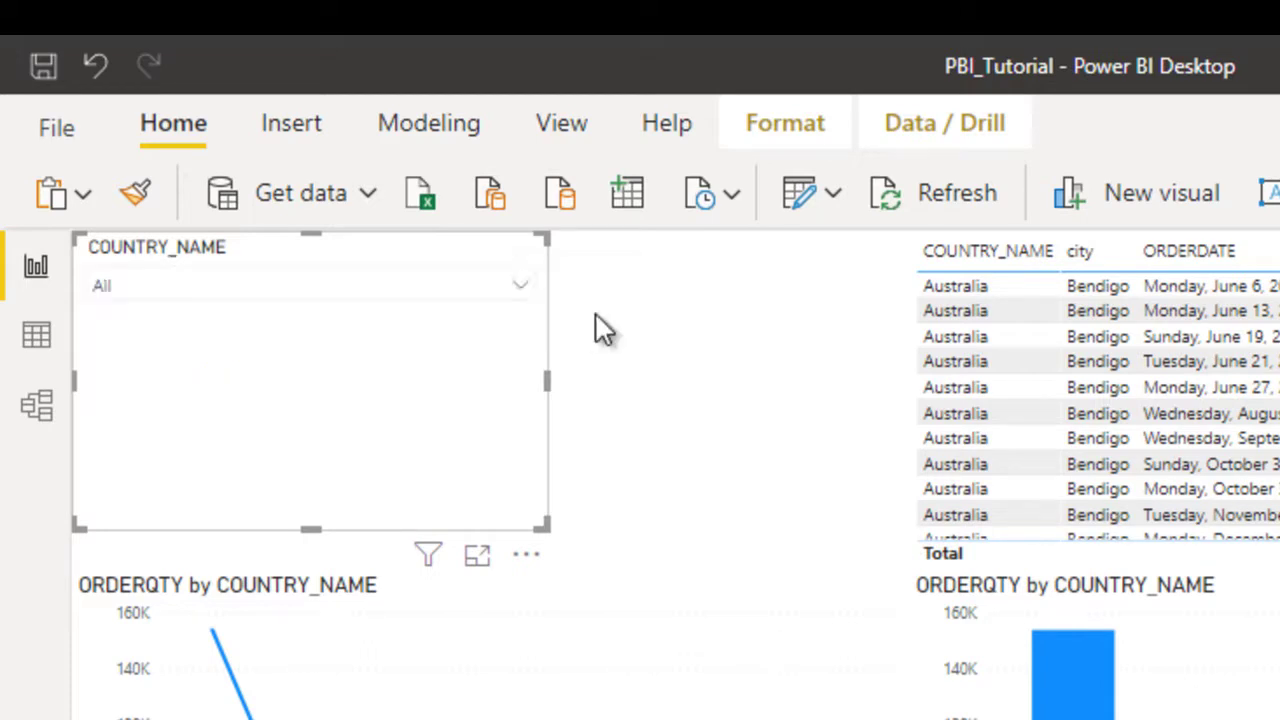
click(408, 307)
click(405, 293)
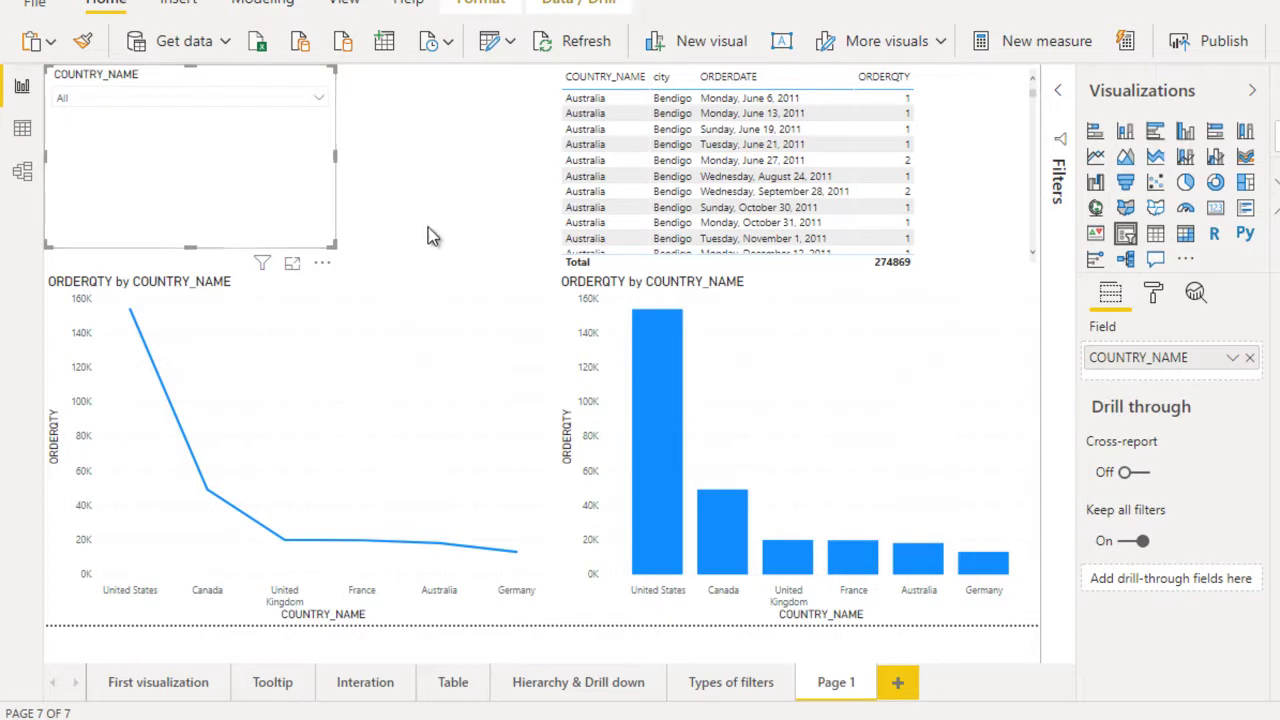
Hide the slicer's COUNTRY_NAME header and turn on its title for editing
click(1155, 295)
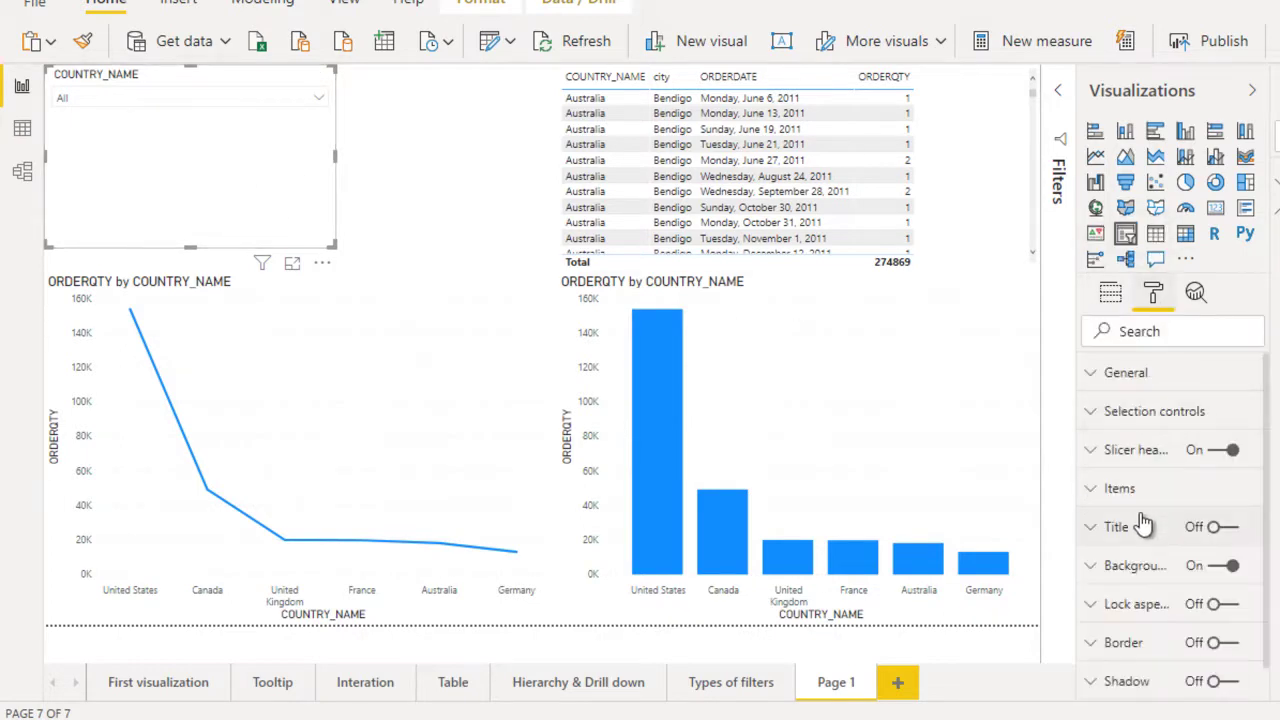
click(1209, 455)
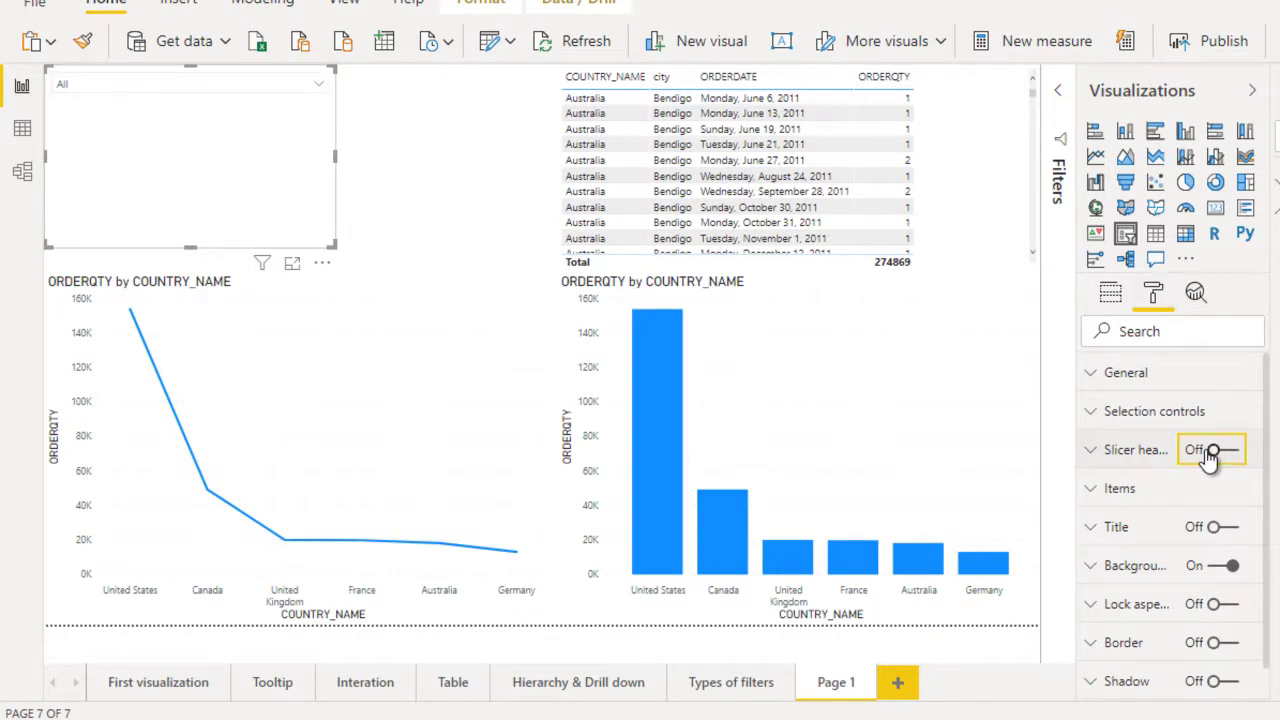
click(1200, 530)
click(1170, 530)
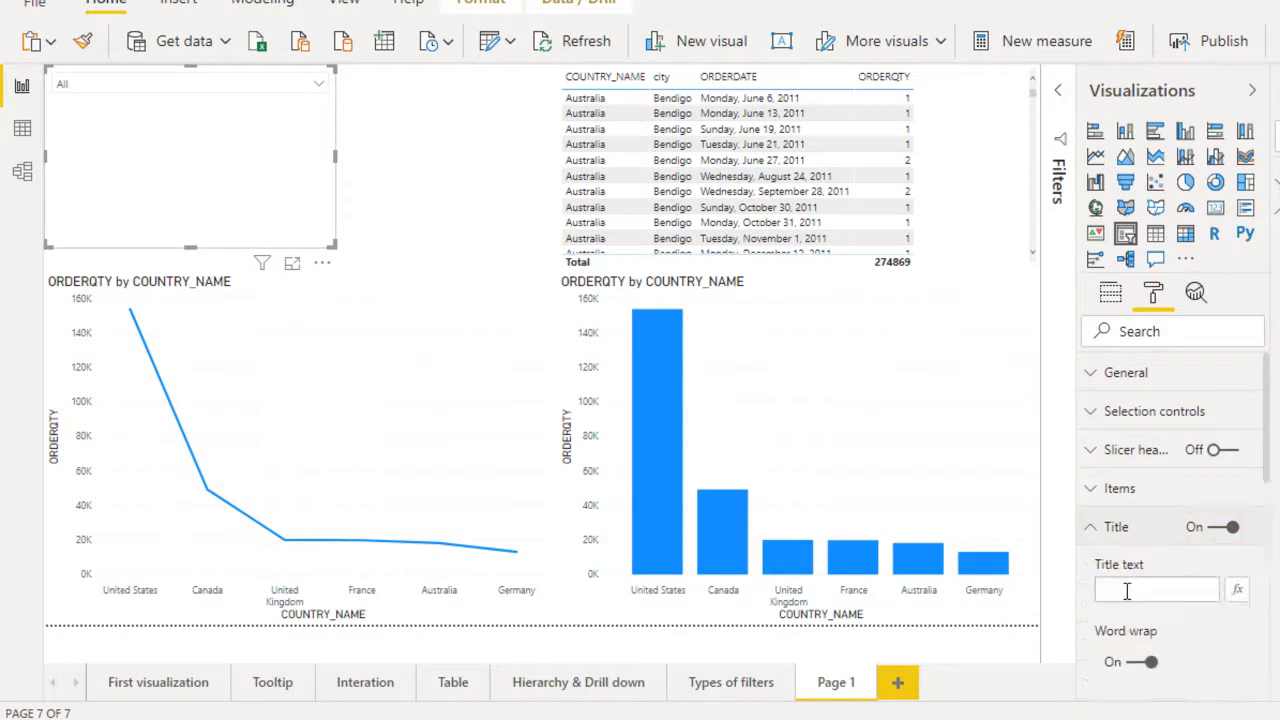
click(1127, 591)
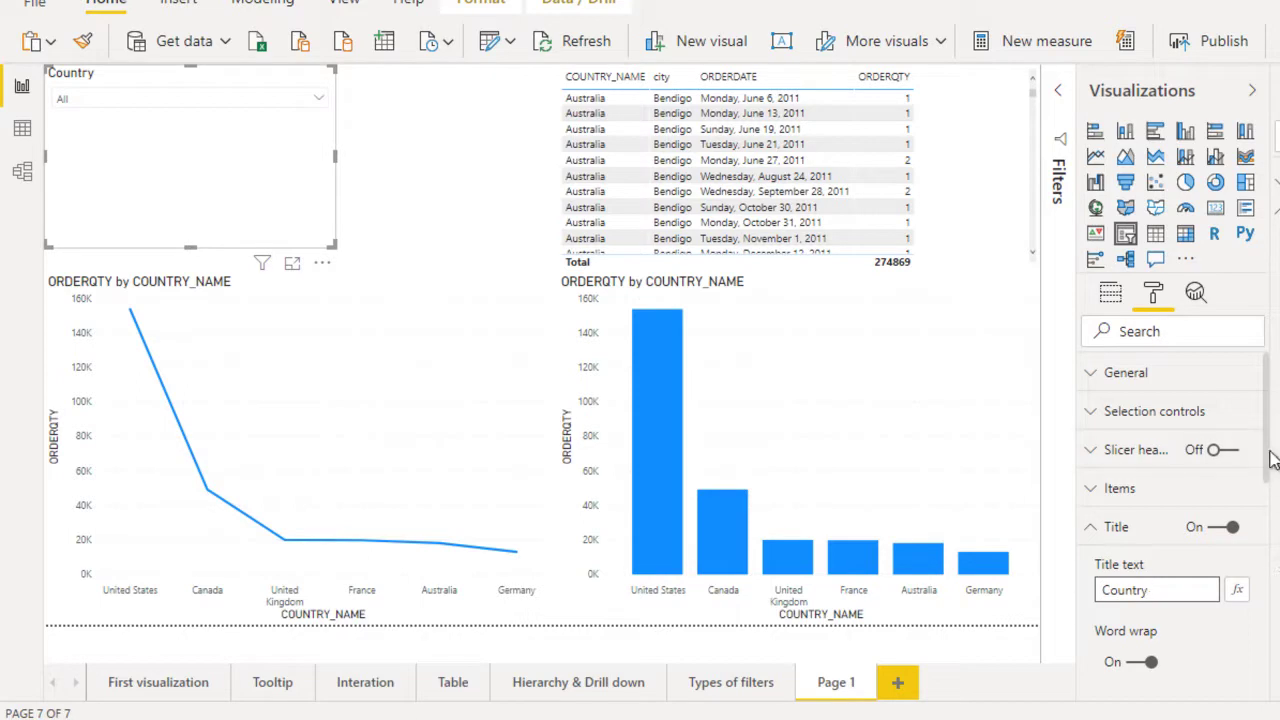
Set the slicer title background to custom colour #ff6600 and the title text to white
scroll(1272, 500, down, 3)
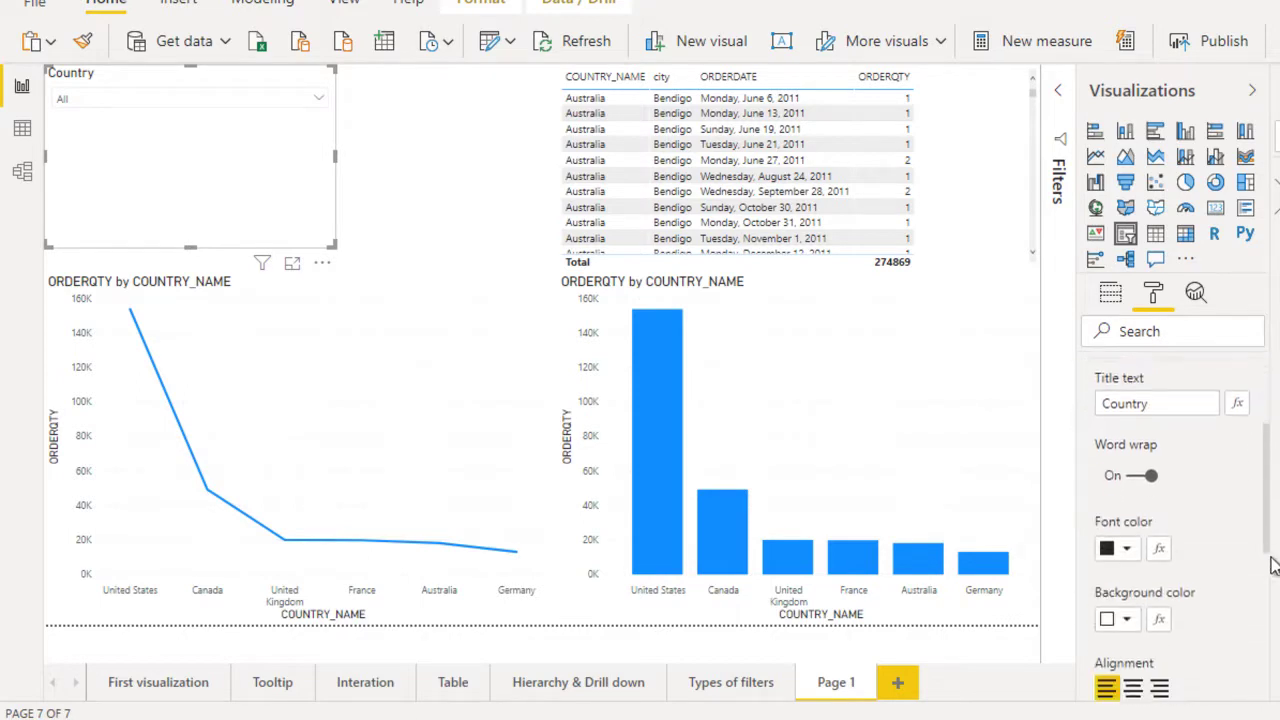
scroll(1272, 565, down, 2)
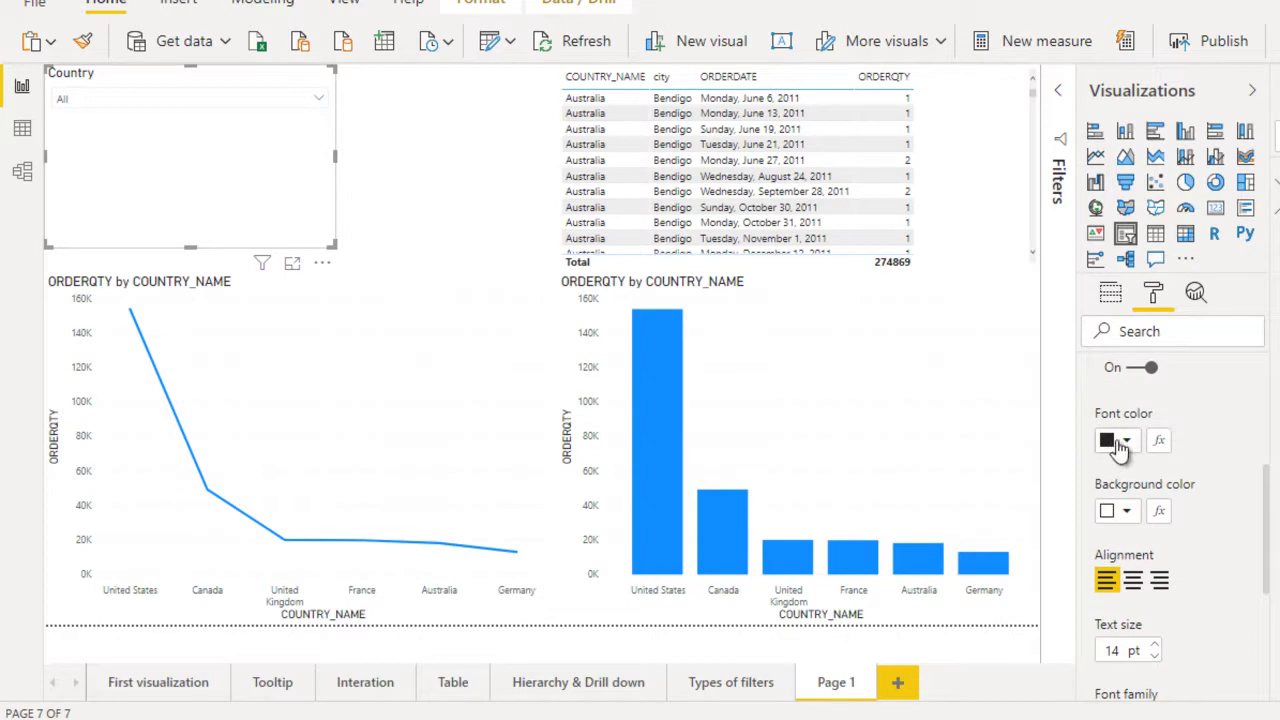
click(1128, 512)
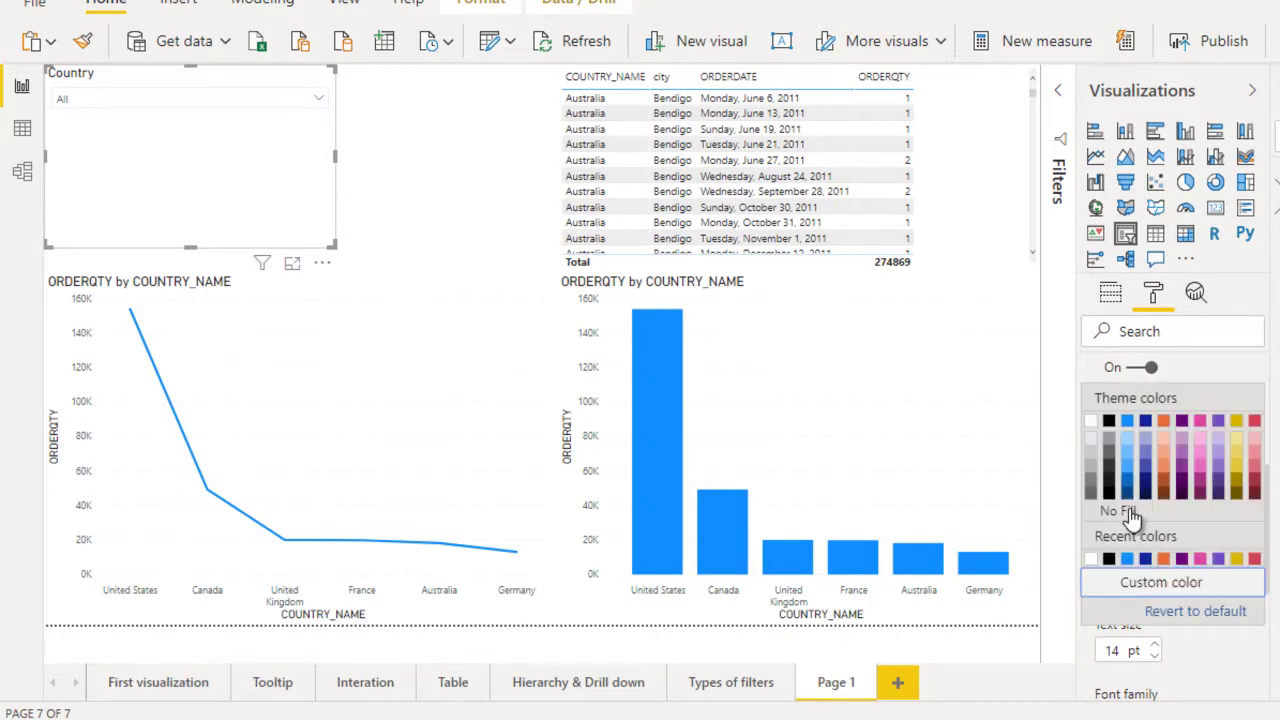
click(1127, 584)
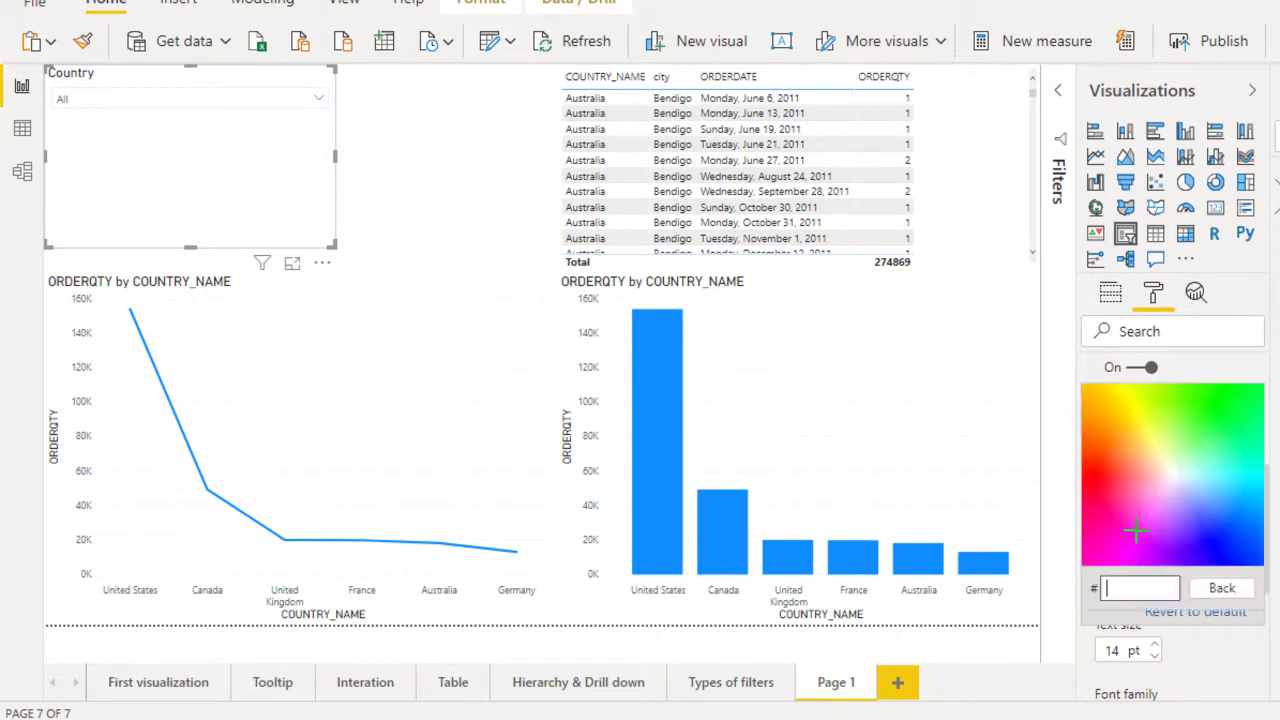
text(ff6600)
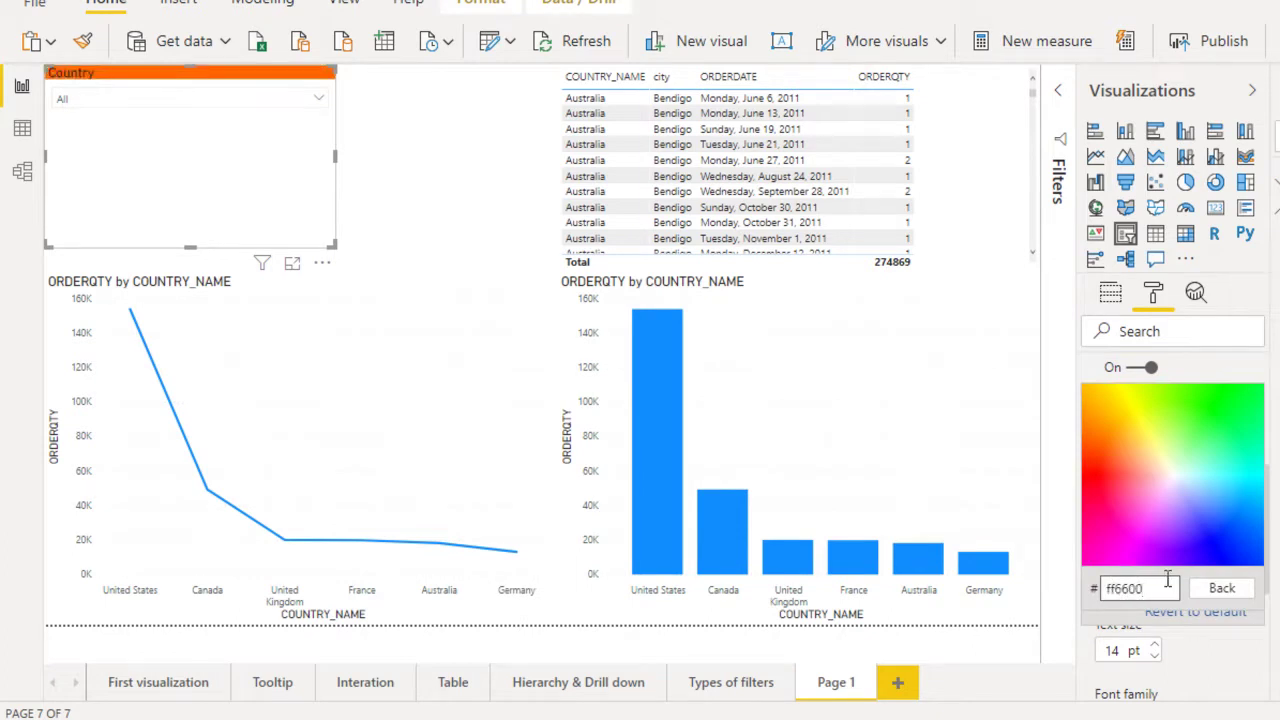
click(1219, 592)
click(1210, 656)
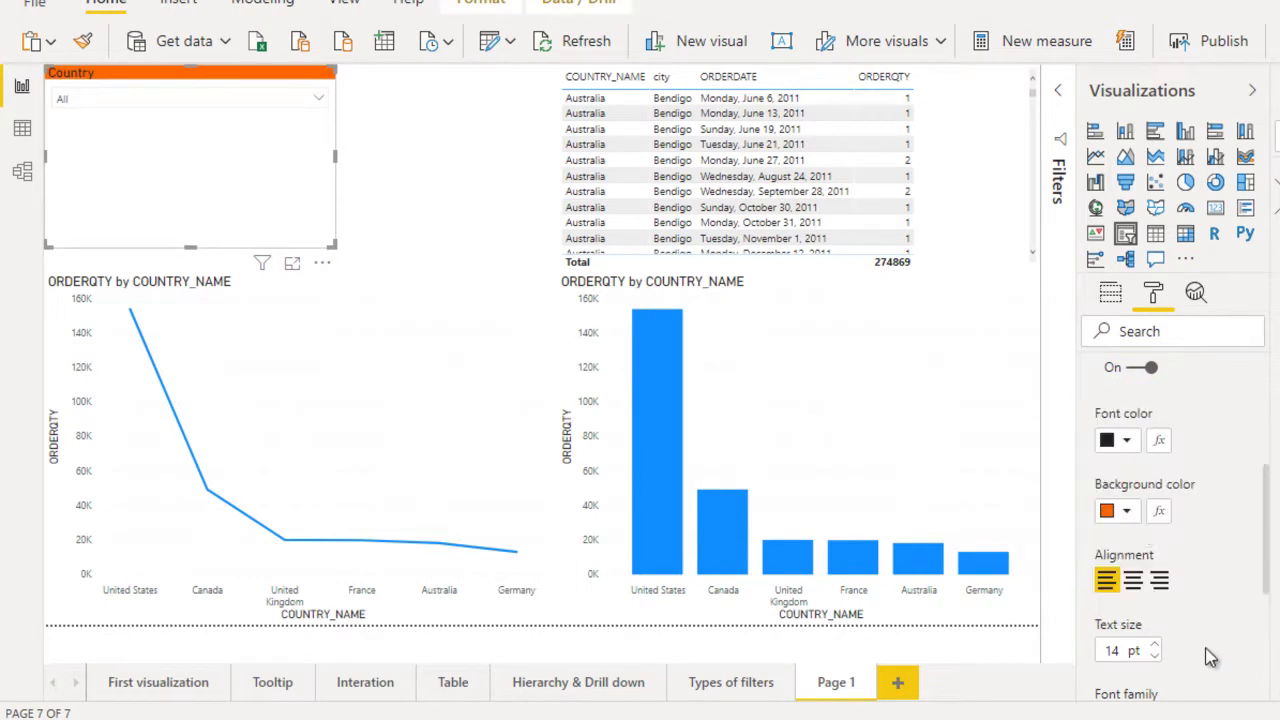
click(1124, 442)
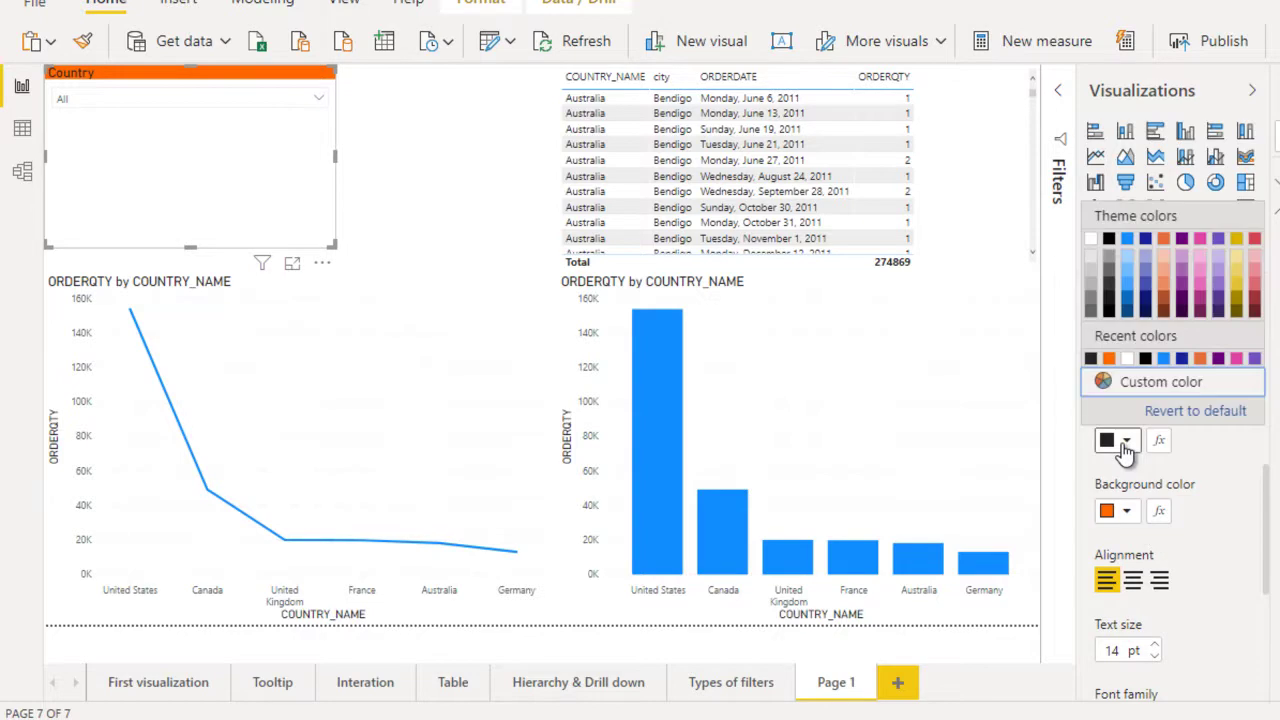
click(1091, 240)
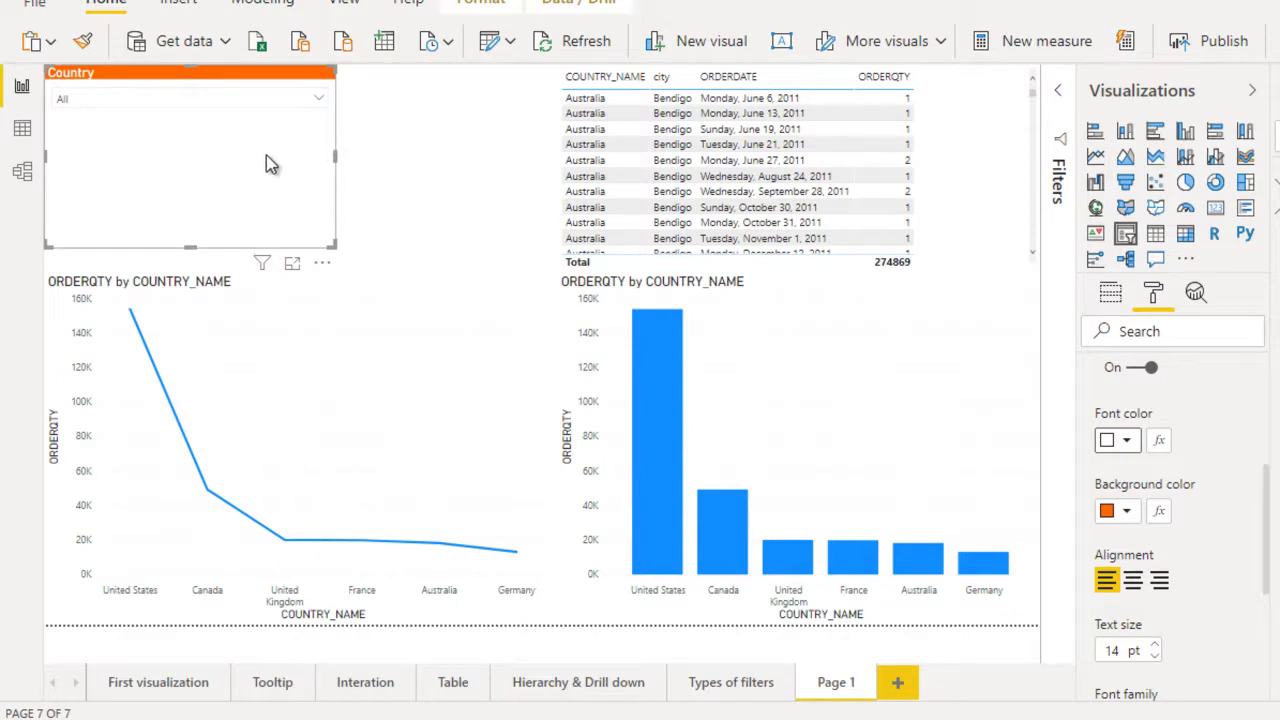
Shorten the Country slicer to a compact height and filter it to United States
drag(191, 246, 198, 138)
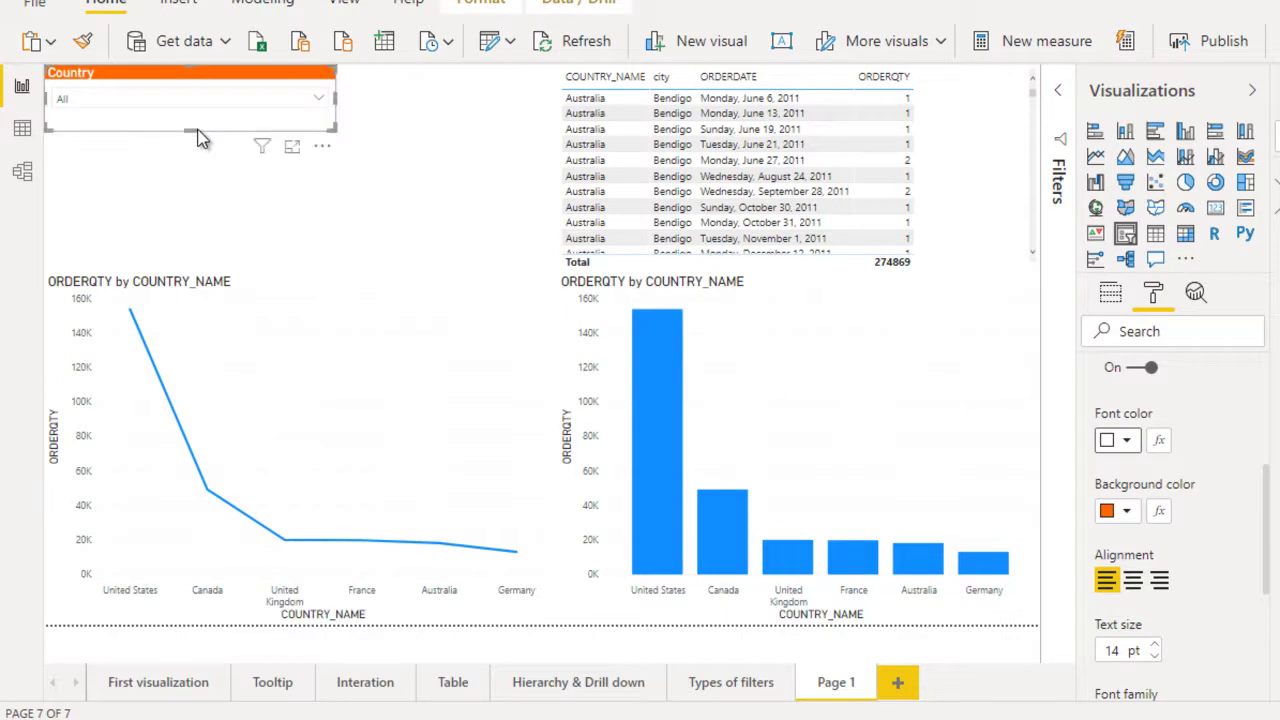
click(298, 106)
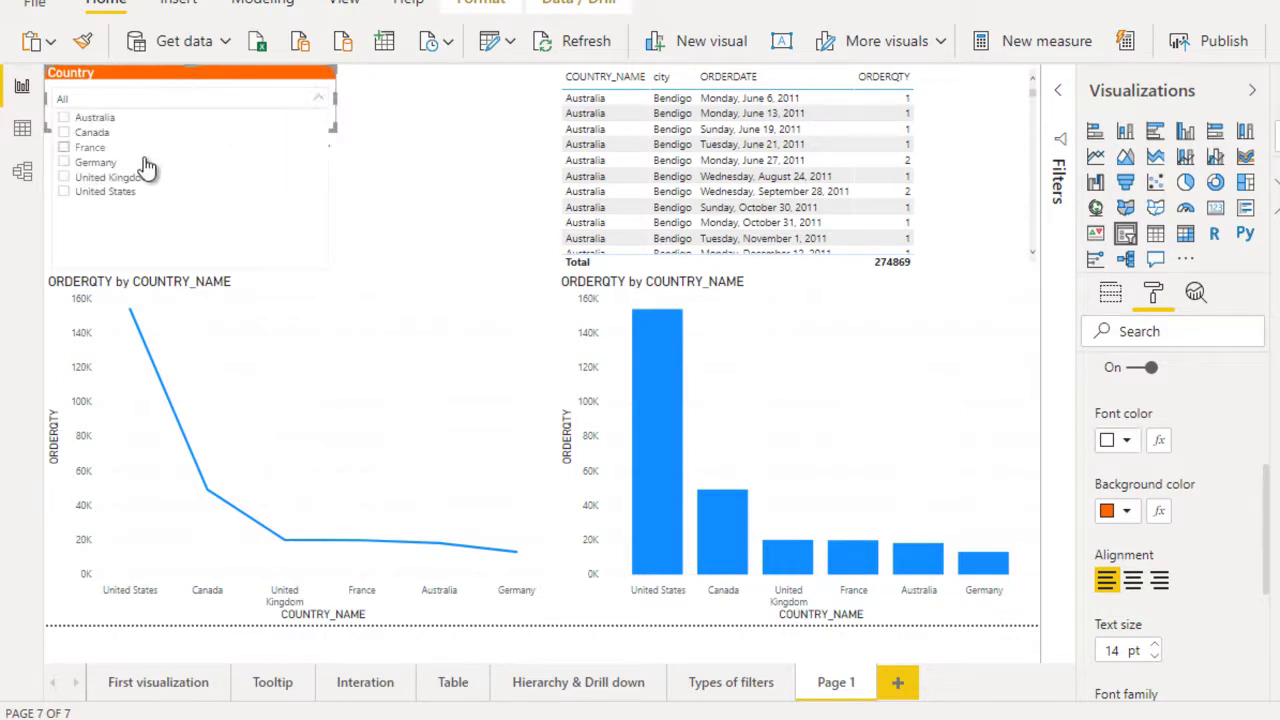
click(99, 198)
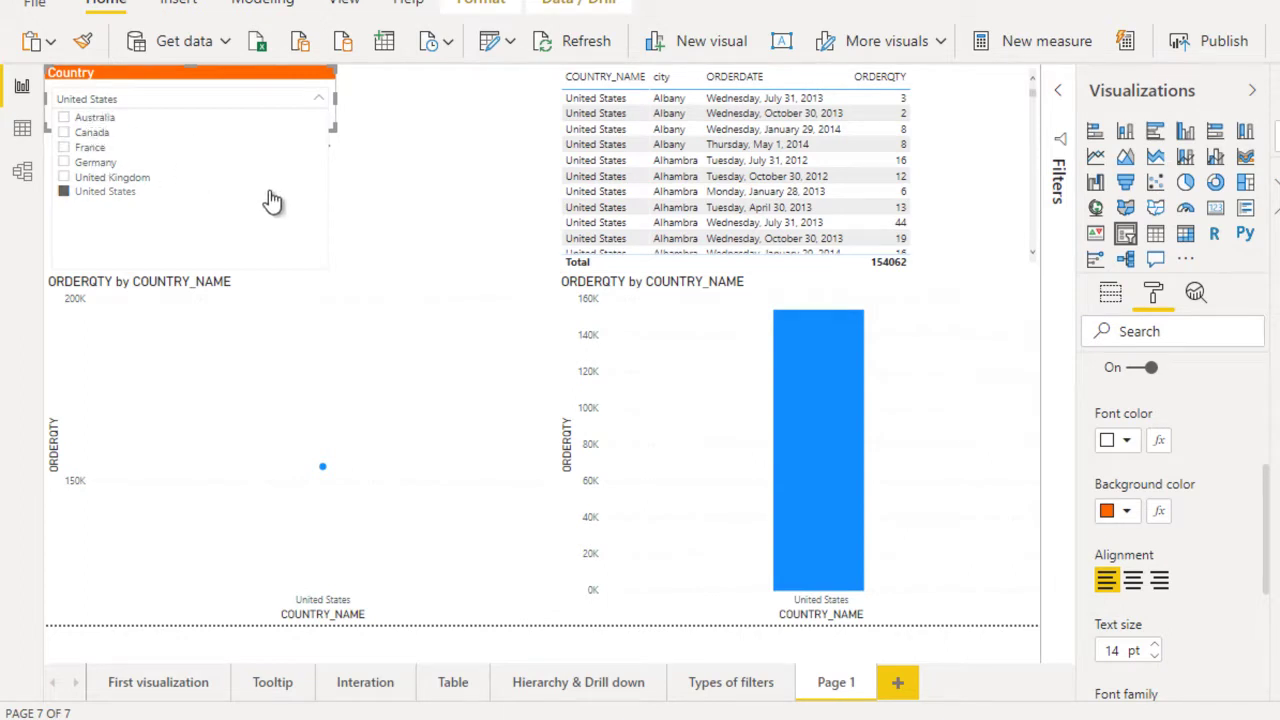
click(265, 78)
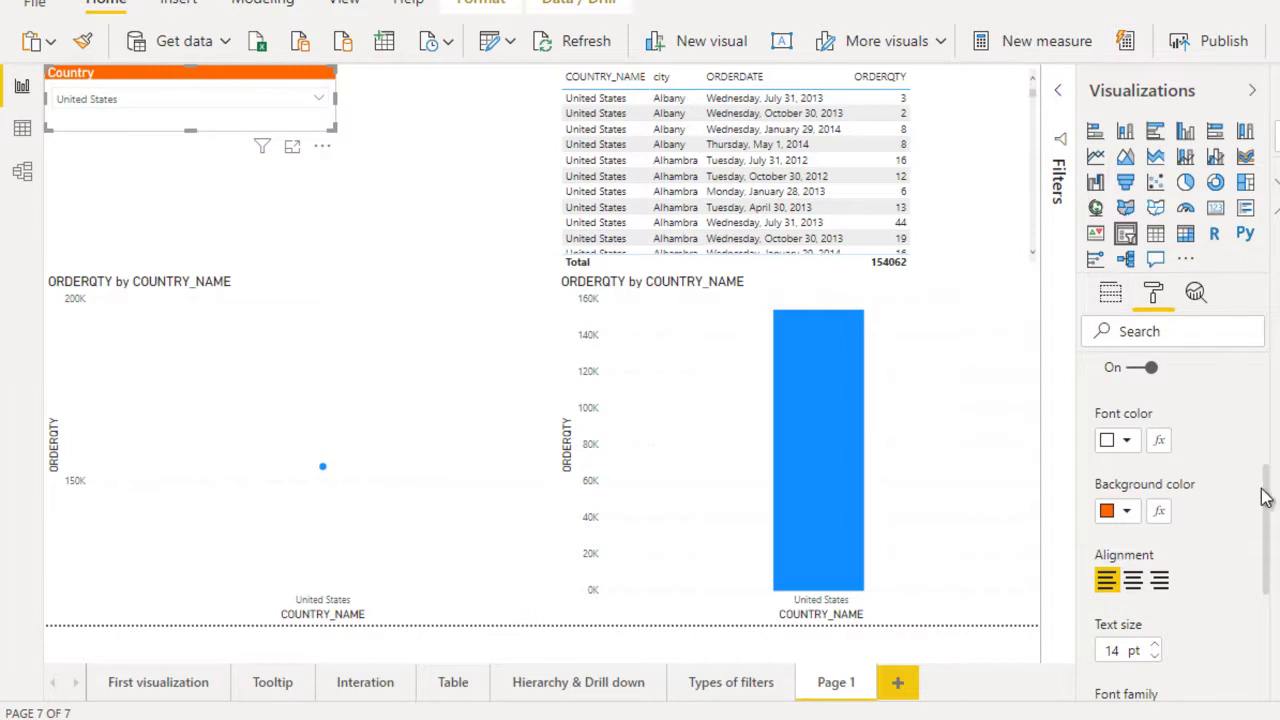
Enable Show "Select all" in the slicer's selection controls and select all countries
drag(1265, 497, 1263, 374)
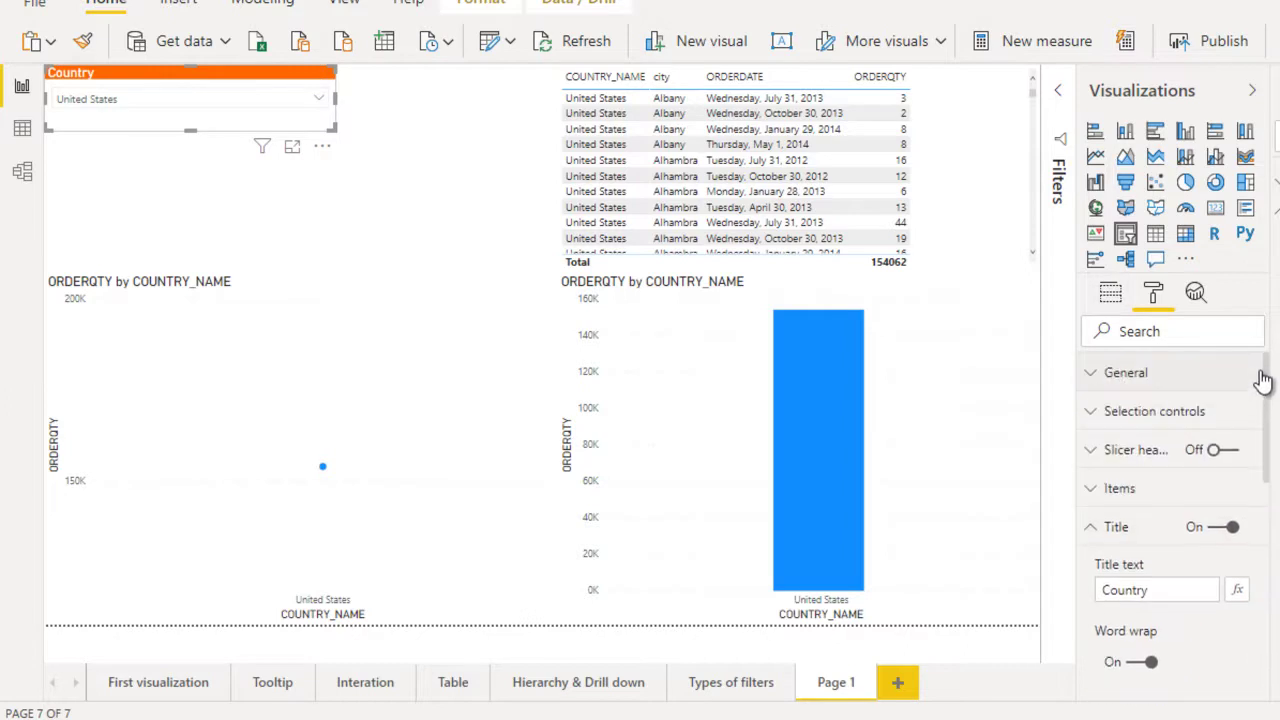
click(1179, 414)
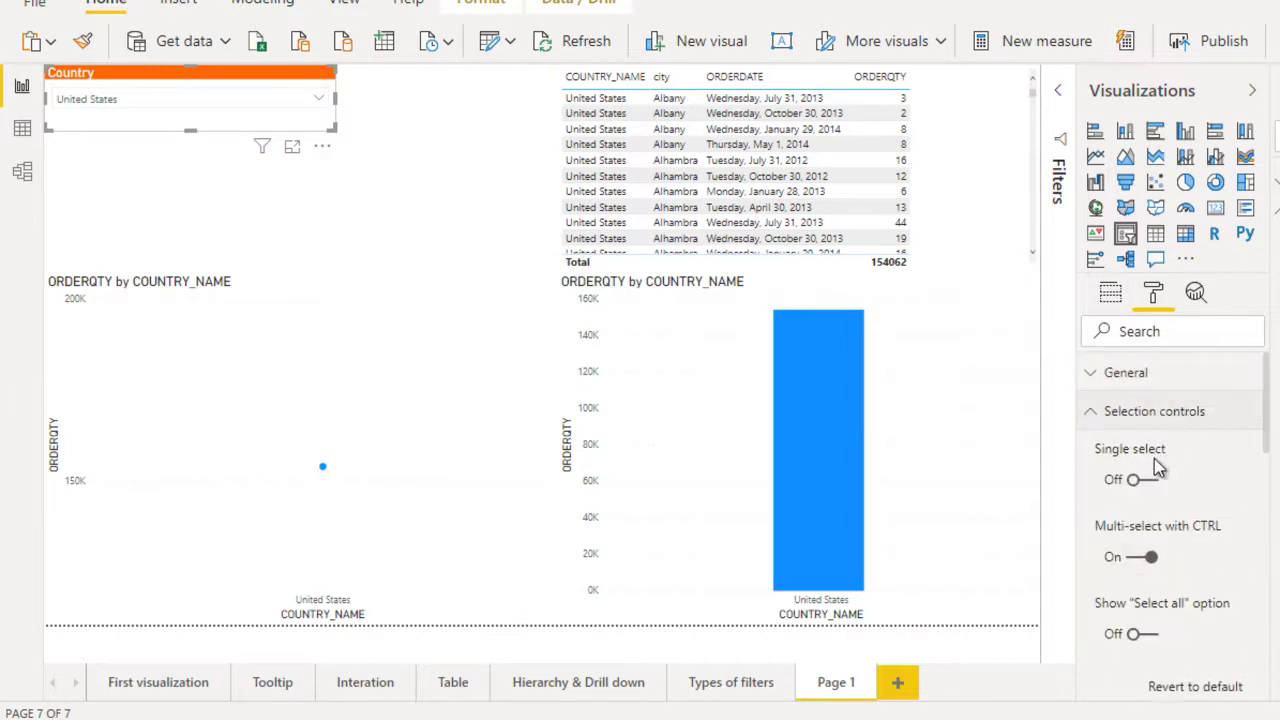
click(1140, 636)
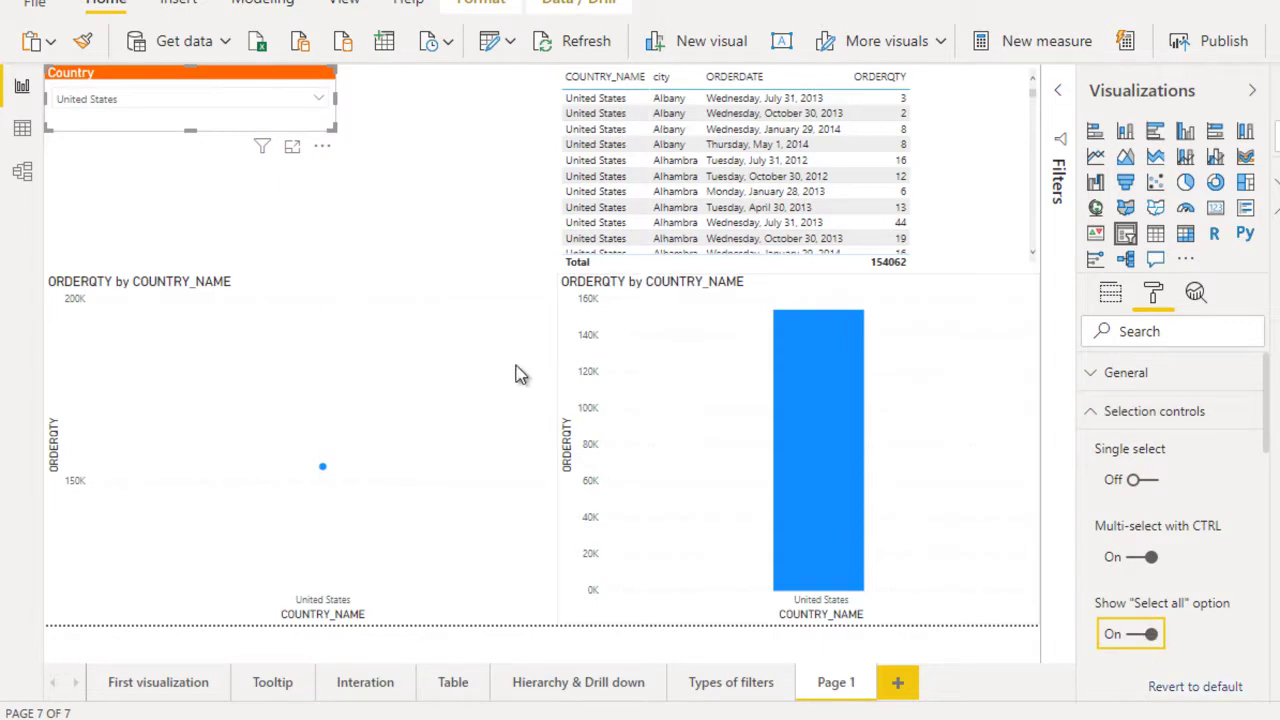
click(228, 104)
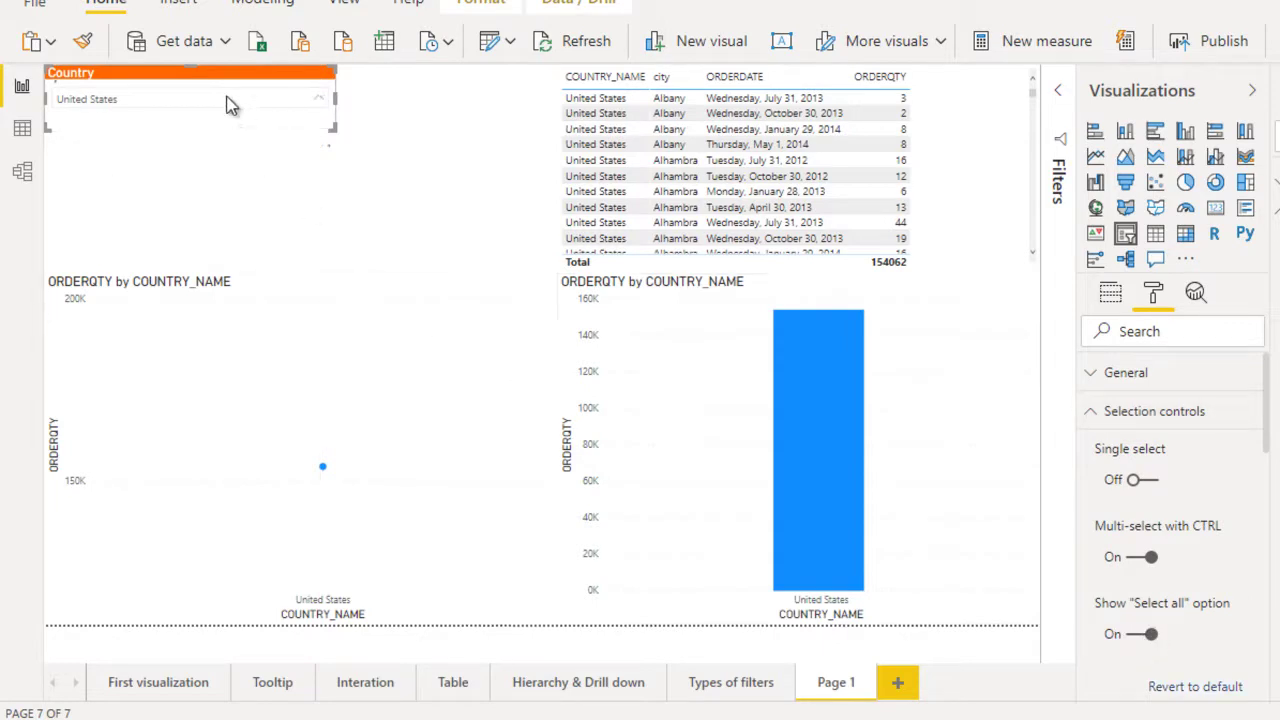
click(91, 123)
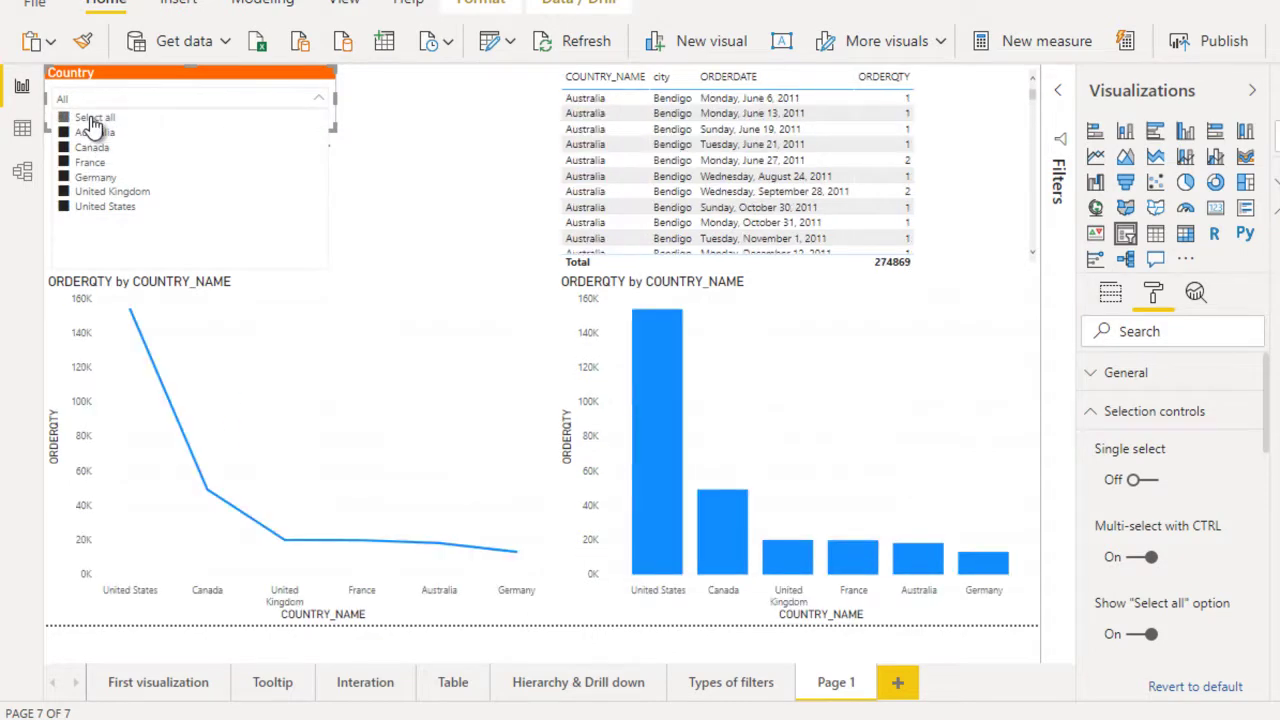
click(417, 108)
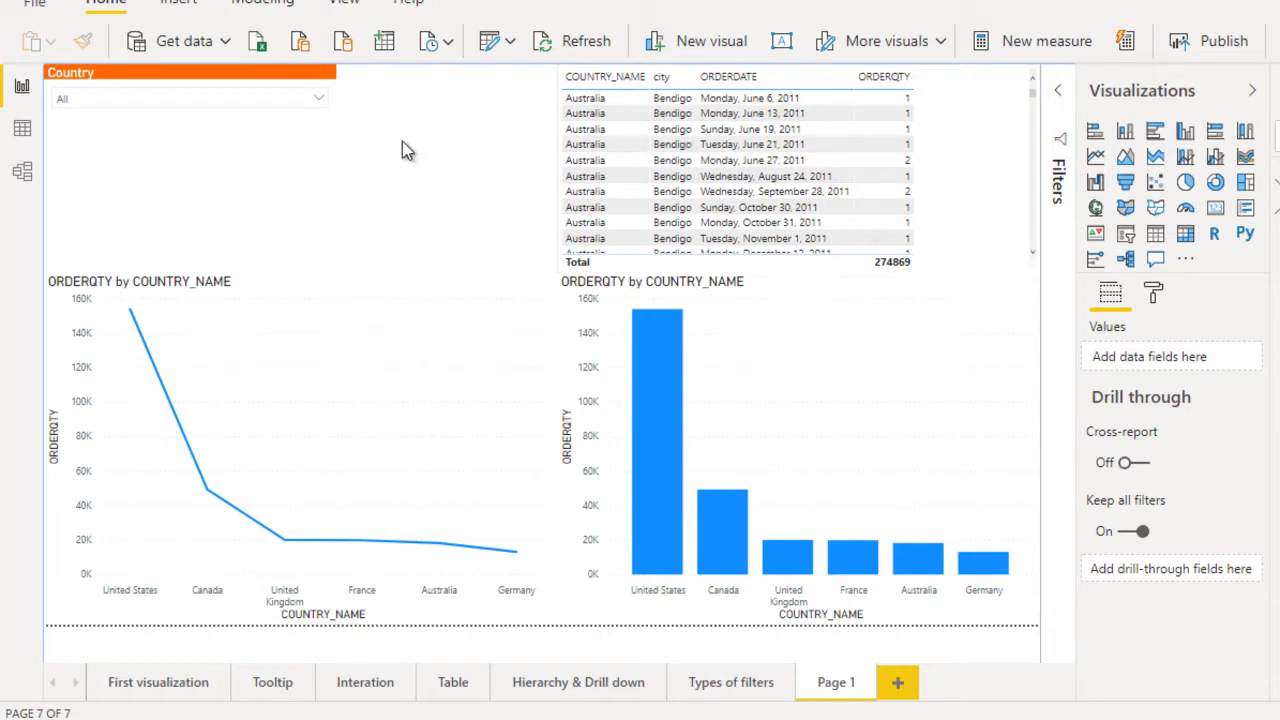
Filter the report back to United States, so the table totals 154062
click(211, 99)
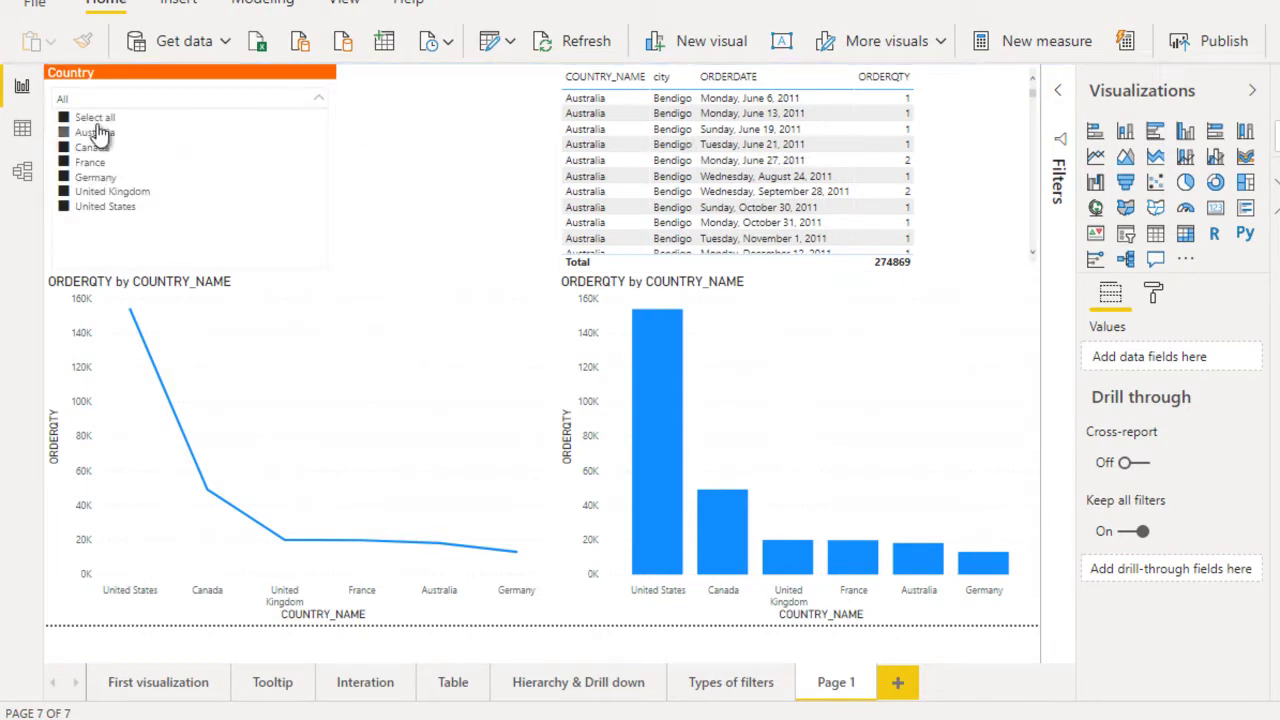
click(97, 206)
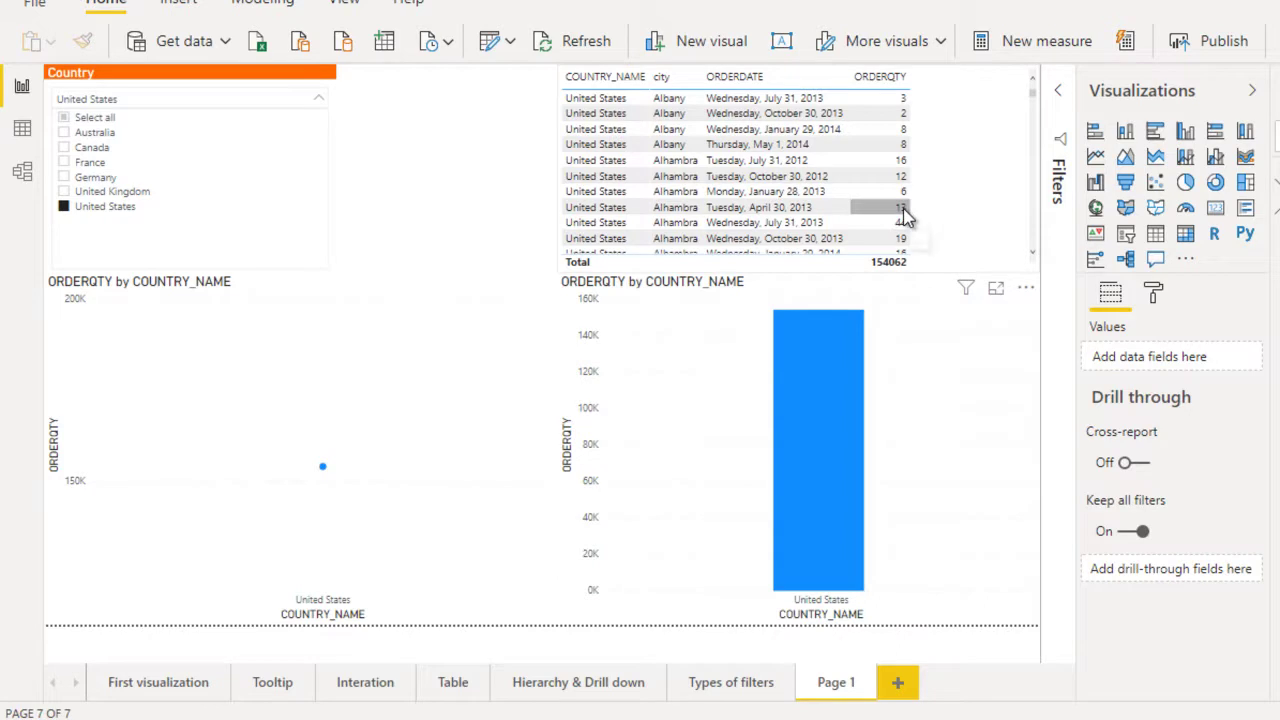
click(319, 100)
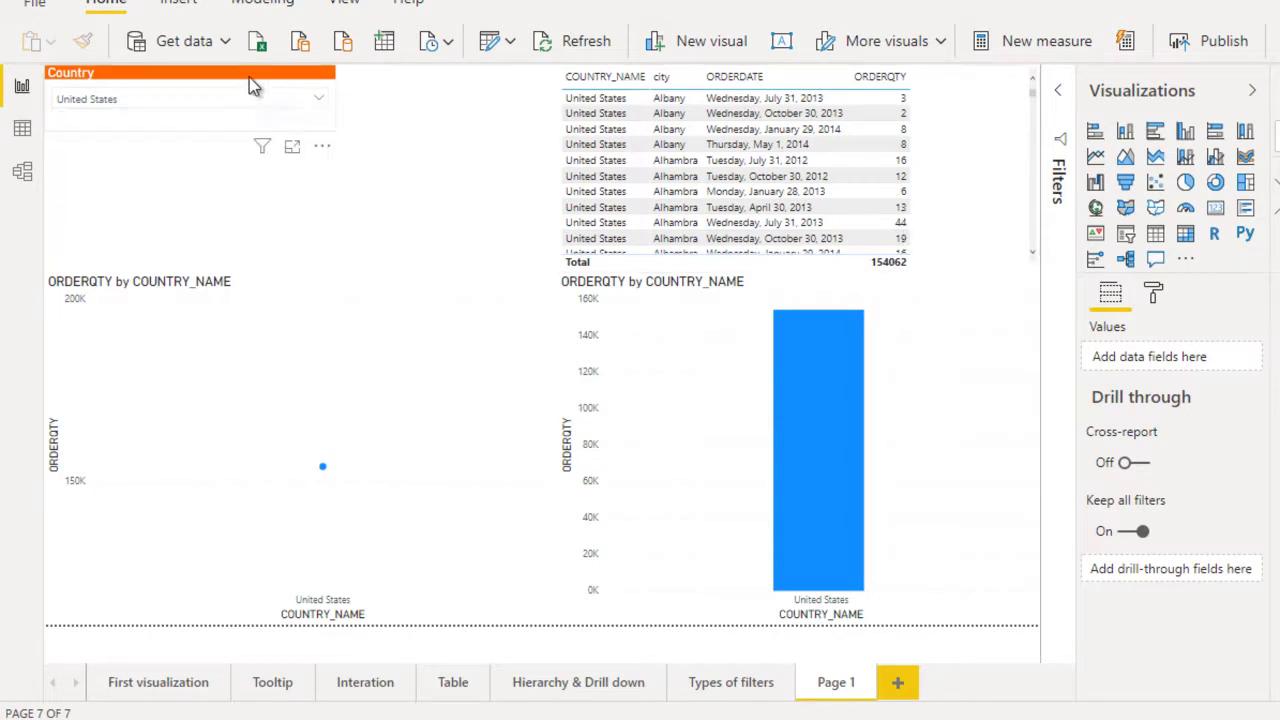
click(249, 77)
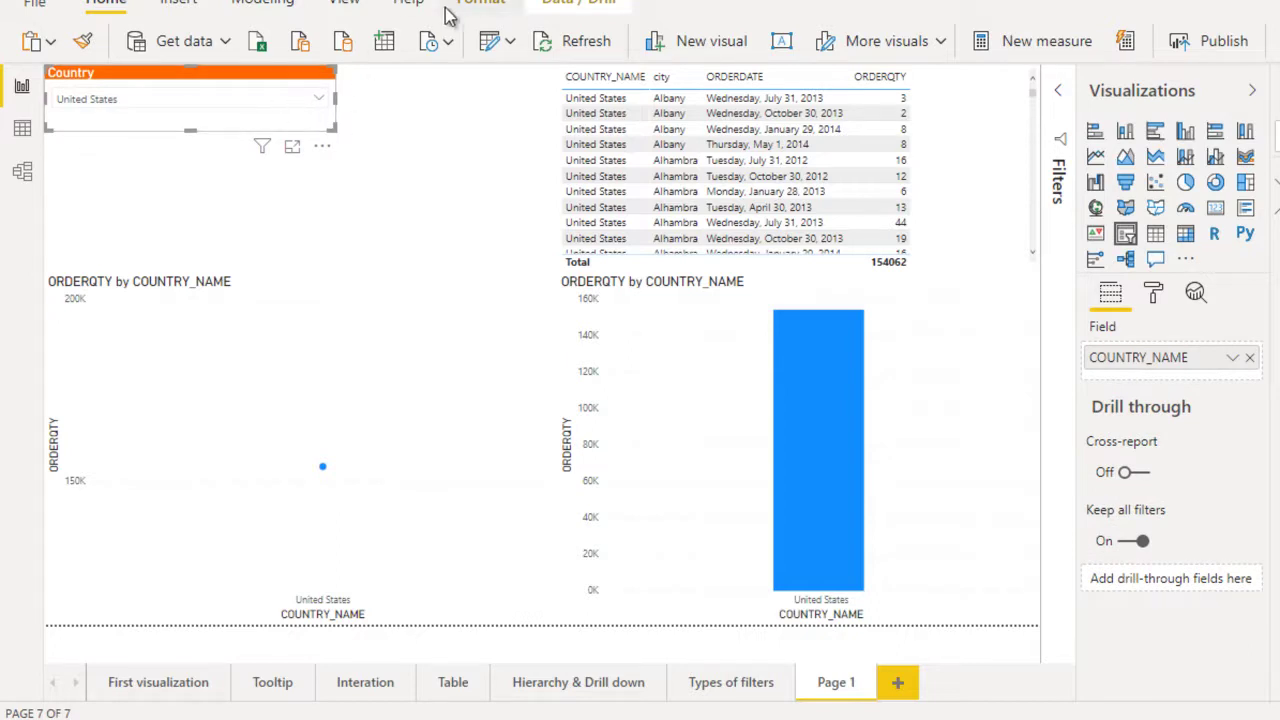
Turn on Edit interactions from the Format ribbon and nudge the table visual slightly down
click(479, 6)
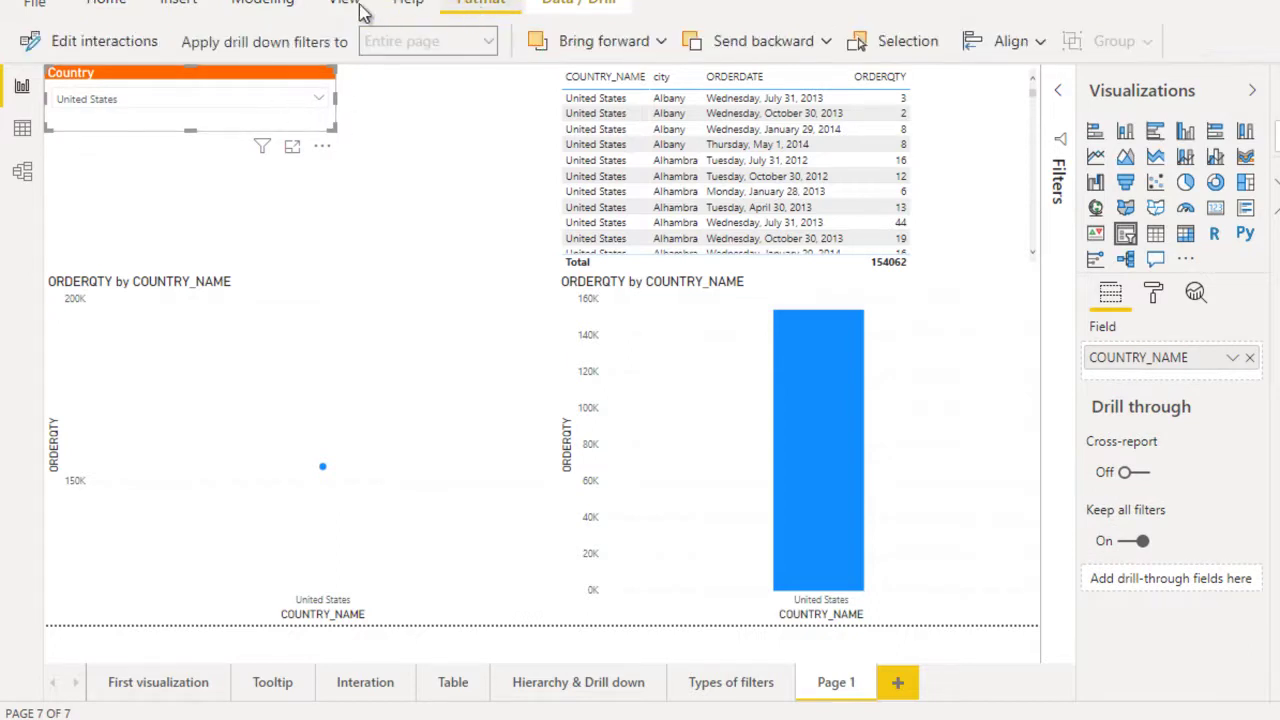
click(76, 46)
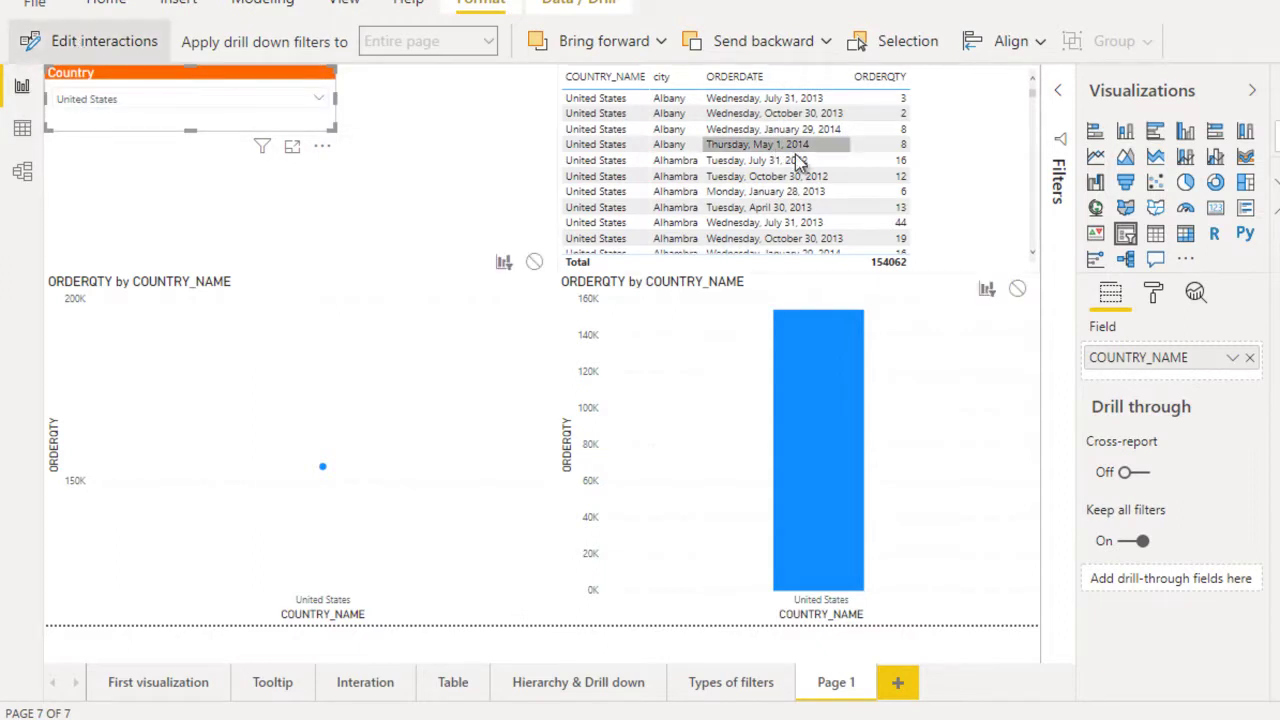
drag(966, 152, 966, 196)
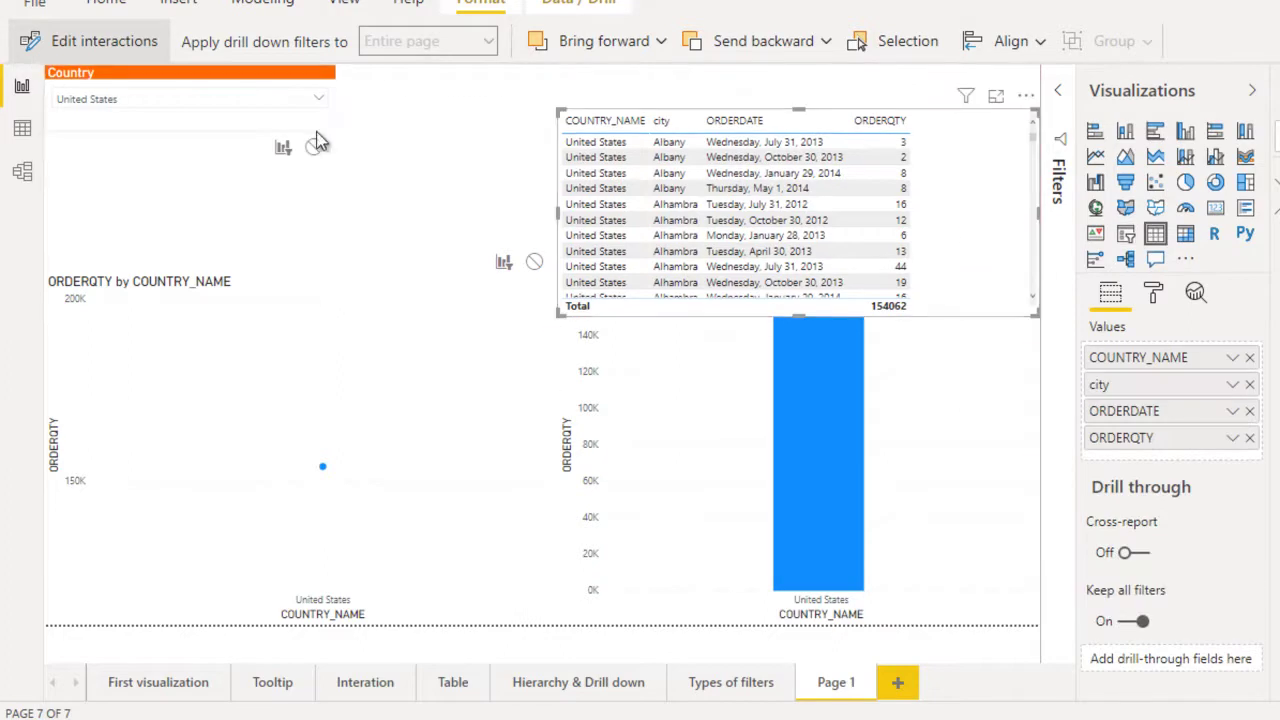
Set the Country slicer's interaction with the table to None so it totals 274869, then exit Edit interactions
click(234, 79)
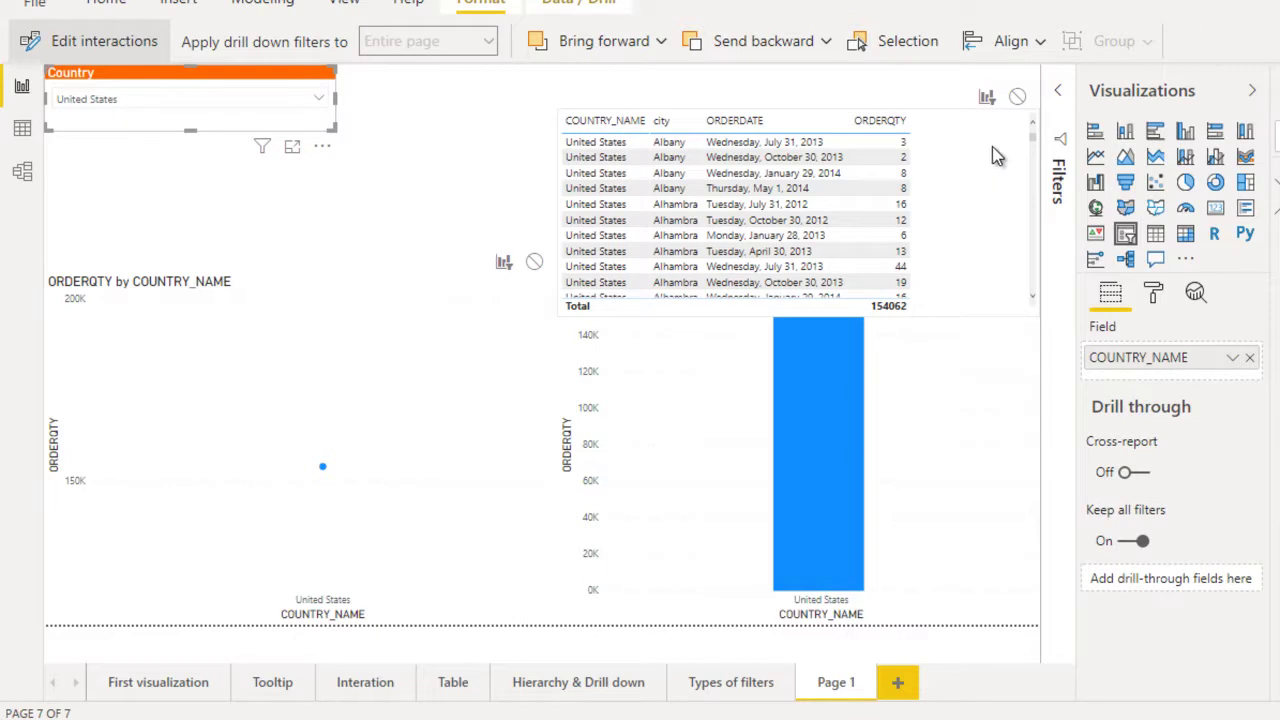
click(1017, 97)
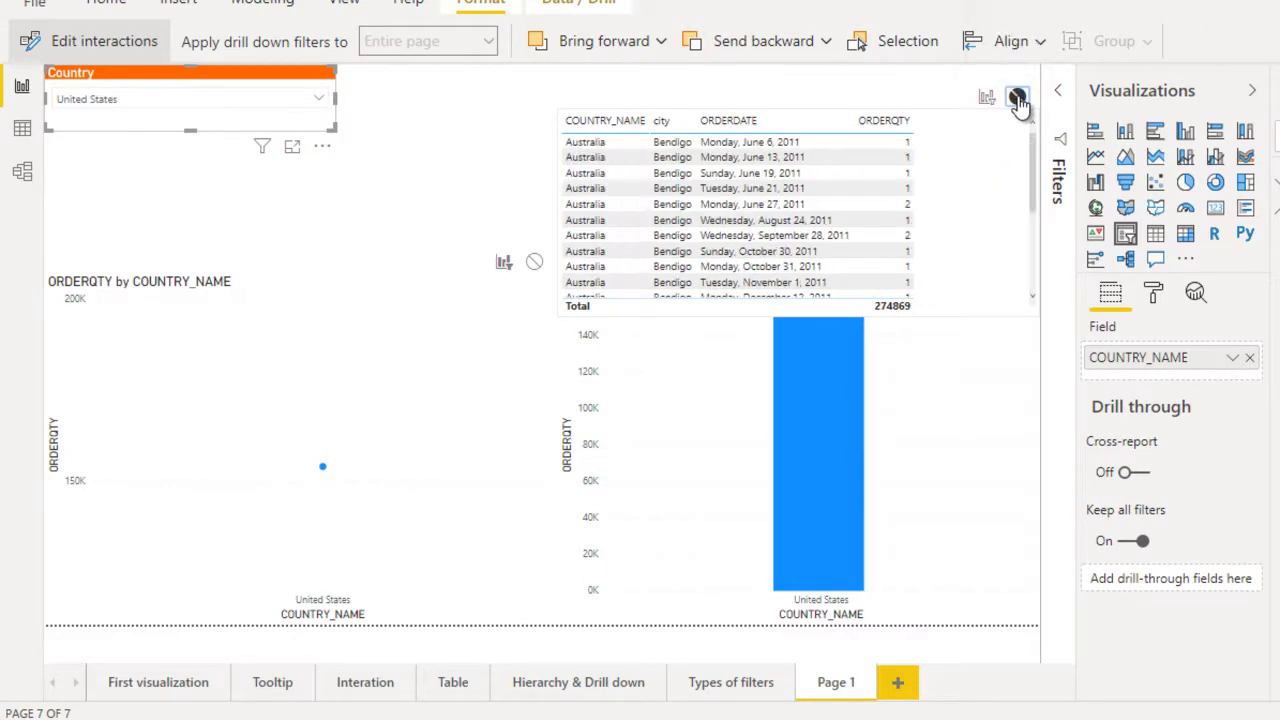
click(956, 188)
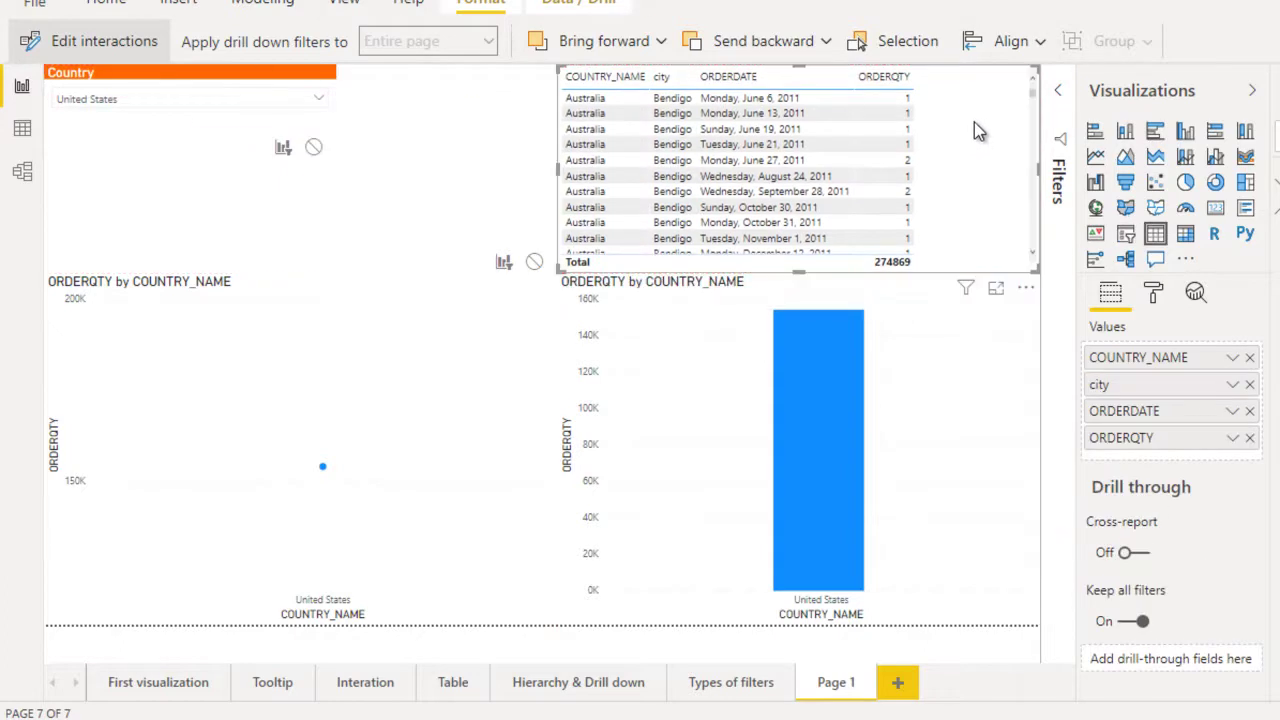
click(41, 41)
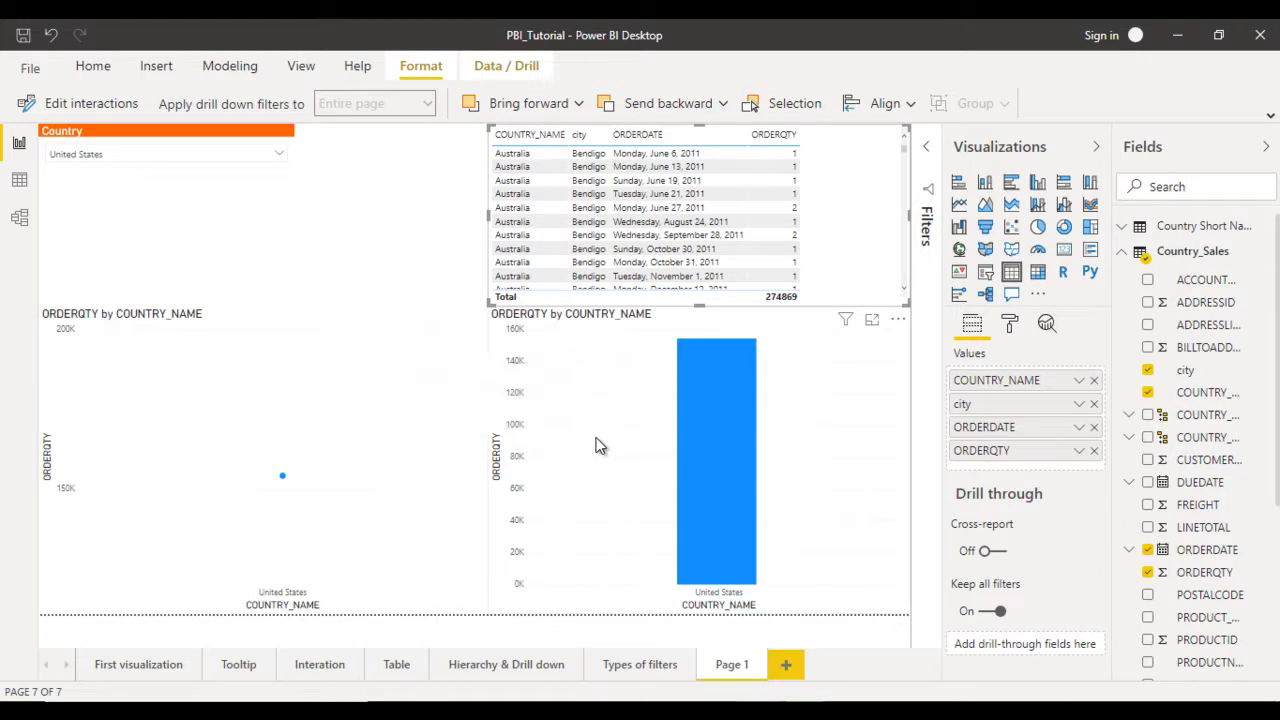
Add a new slicer, widen it, and bind ORDERDATE to show the 5/31/2011–6/30/2014 range
click(339, 233)
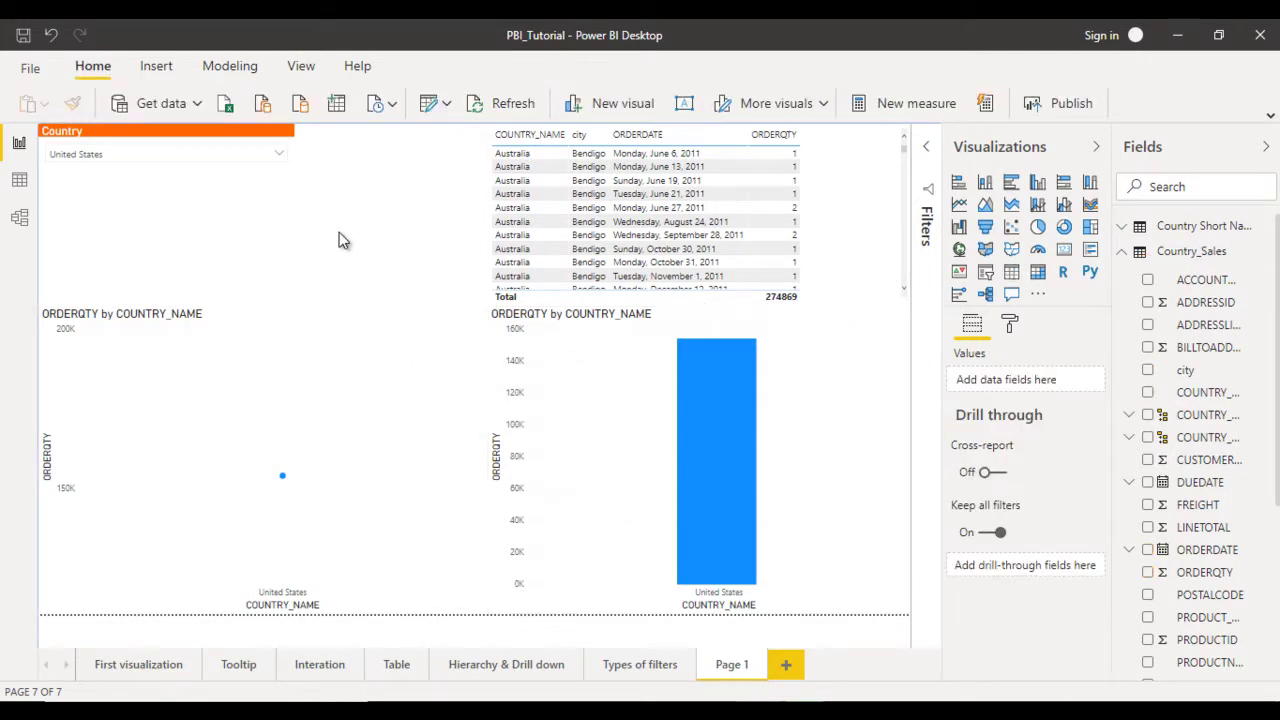
click(985, 272)
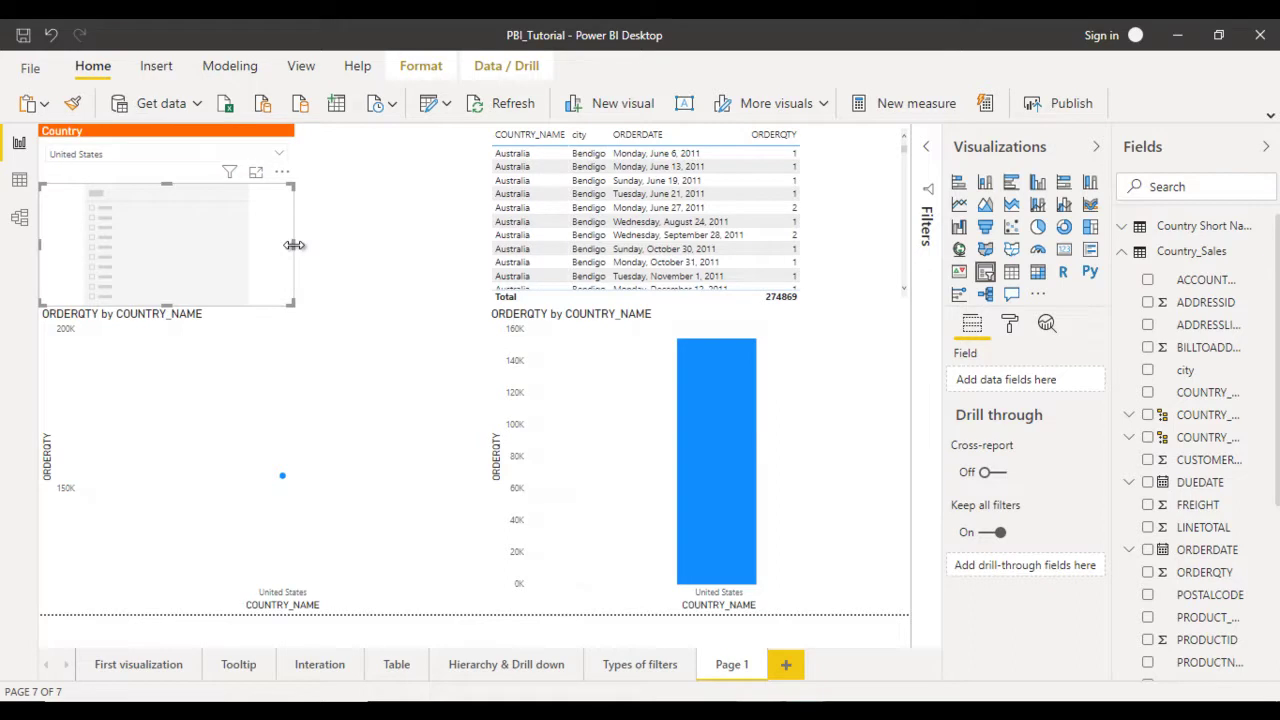
drag(294, 245, 422, 256)
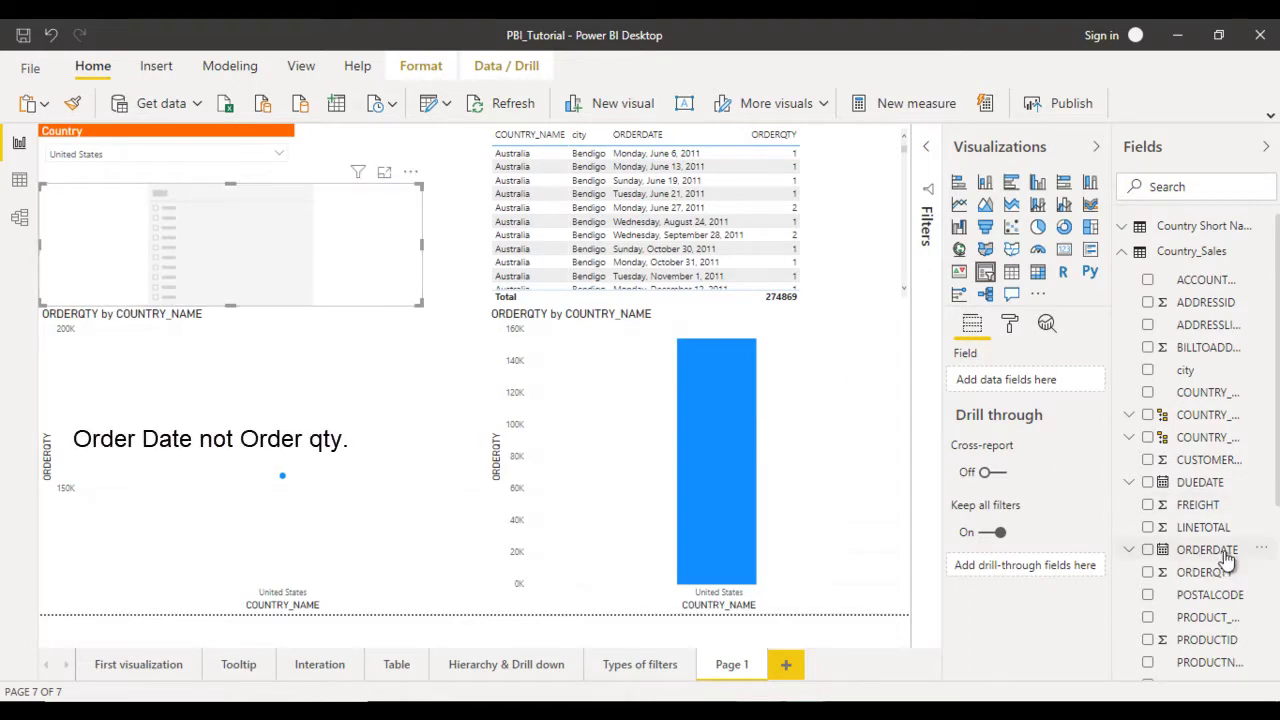
drag(1227, 562, 1048, 380)
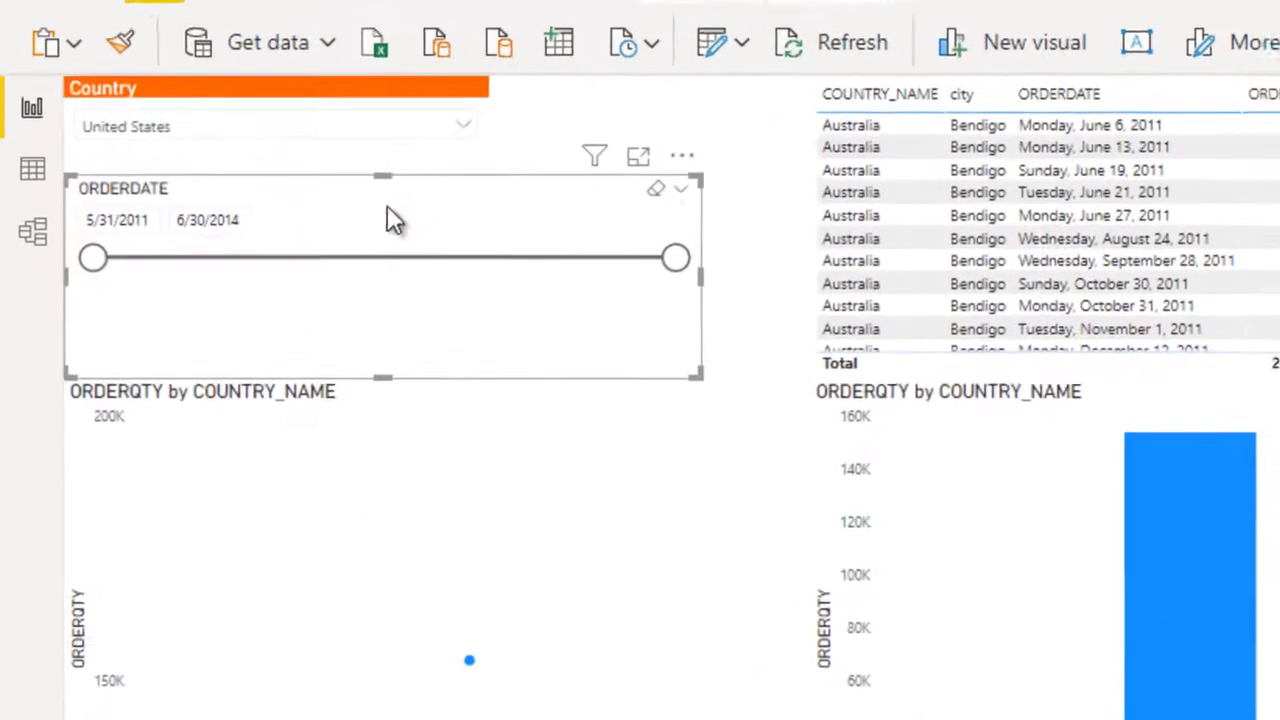
click(692, 189)
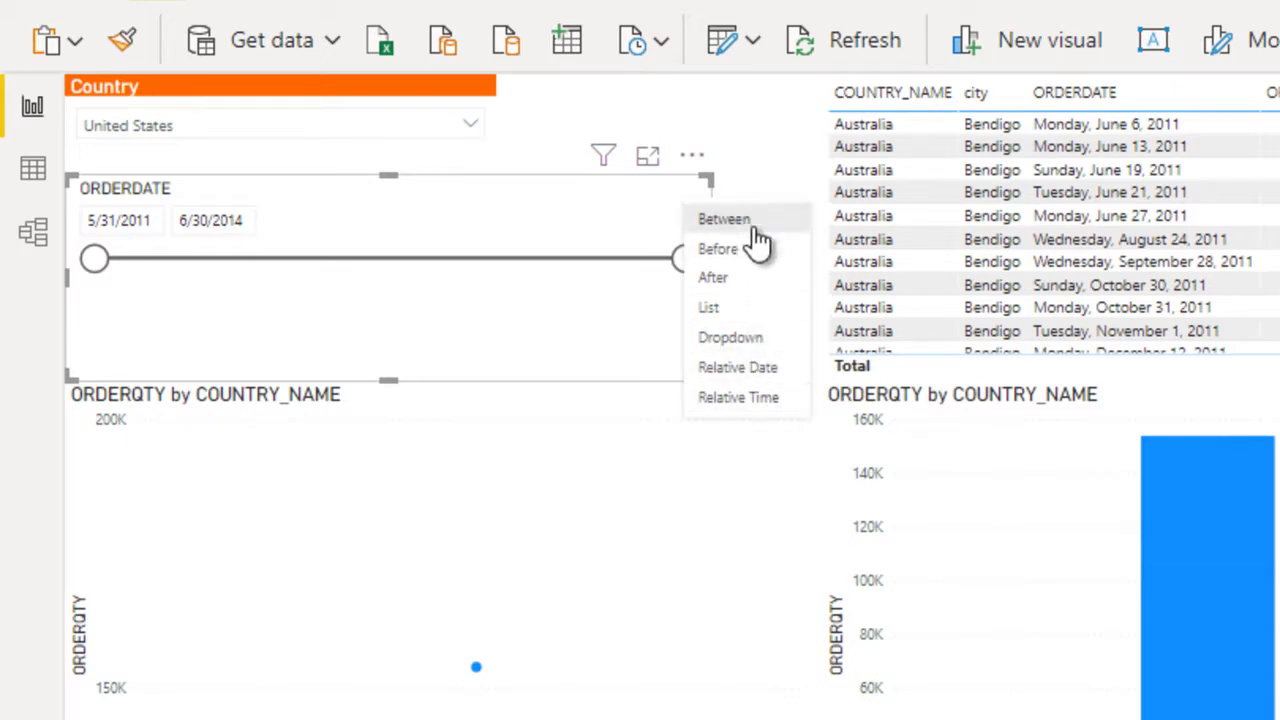
click(724, 219)
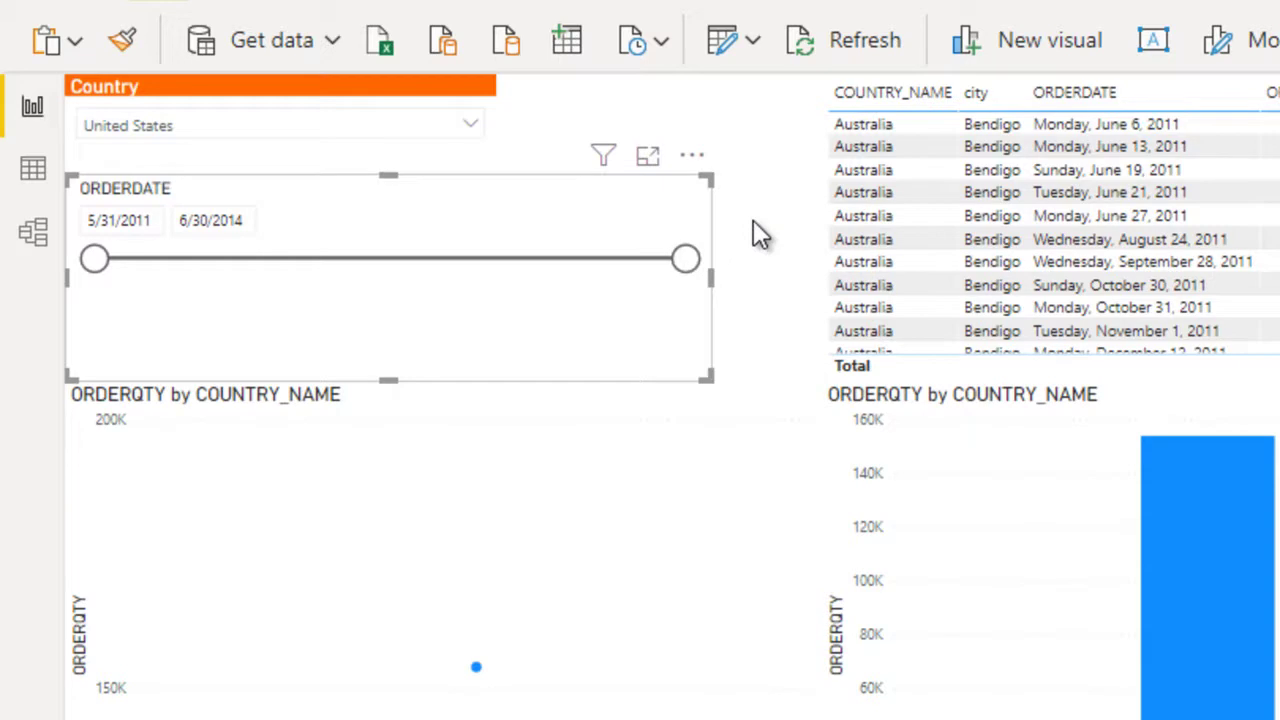
click(695, 196)
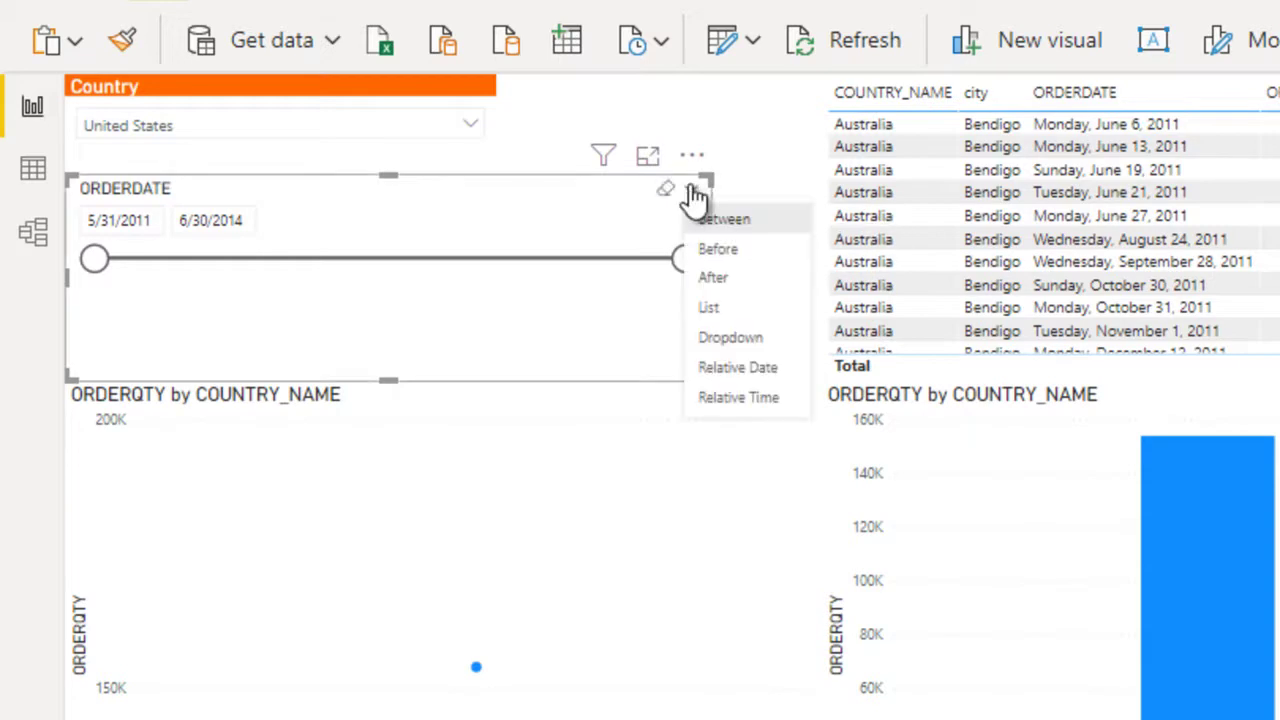
click(733, 250)
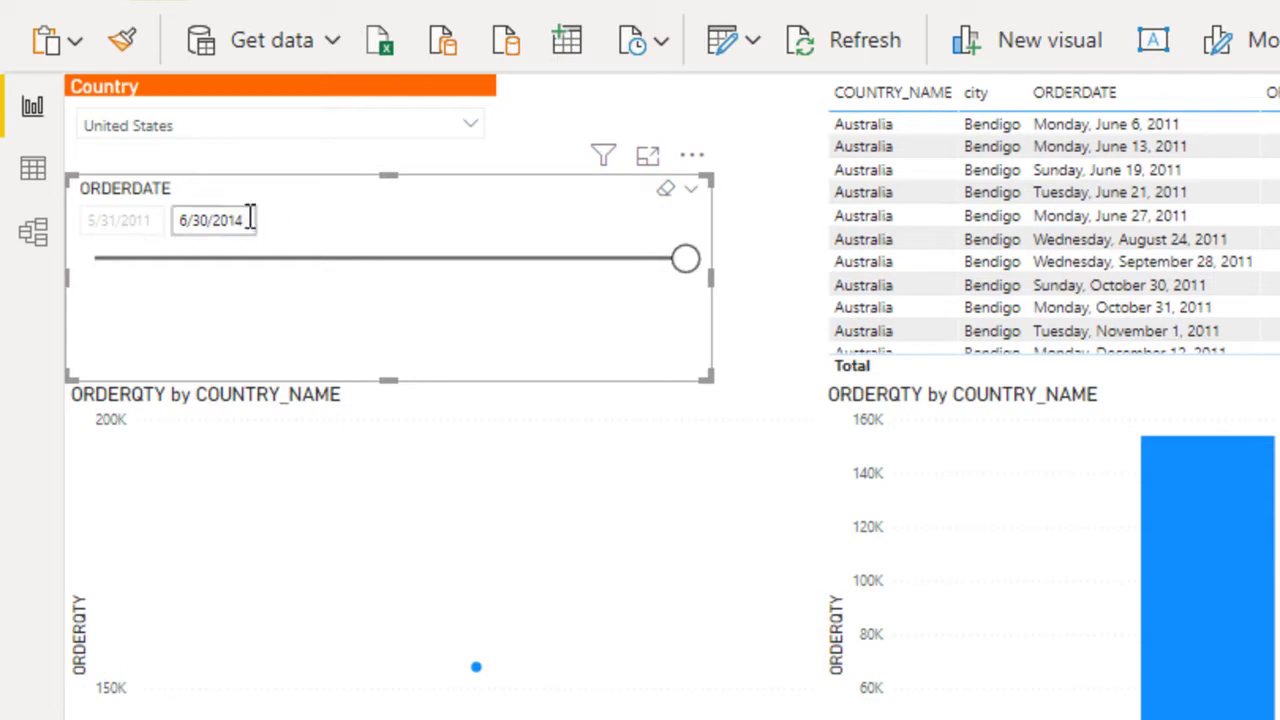
click(695, 195)
click(726, 278)
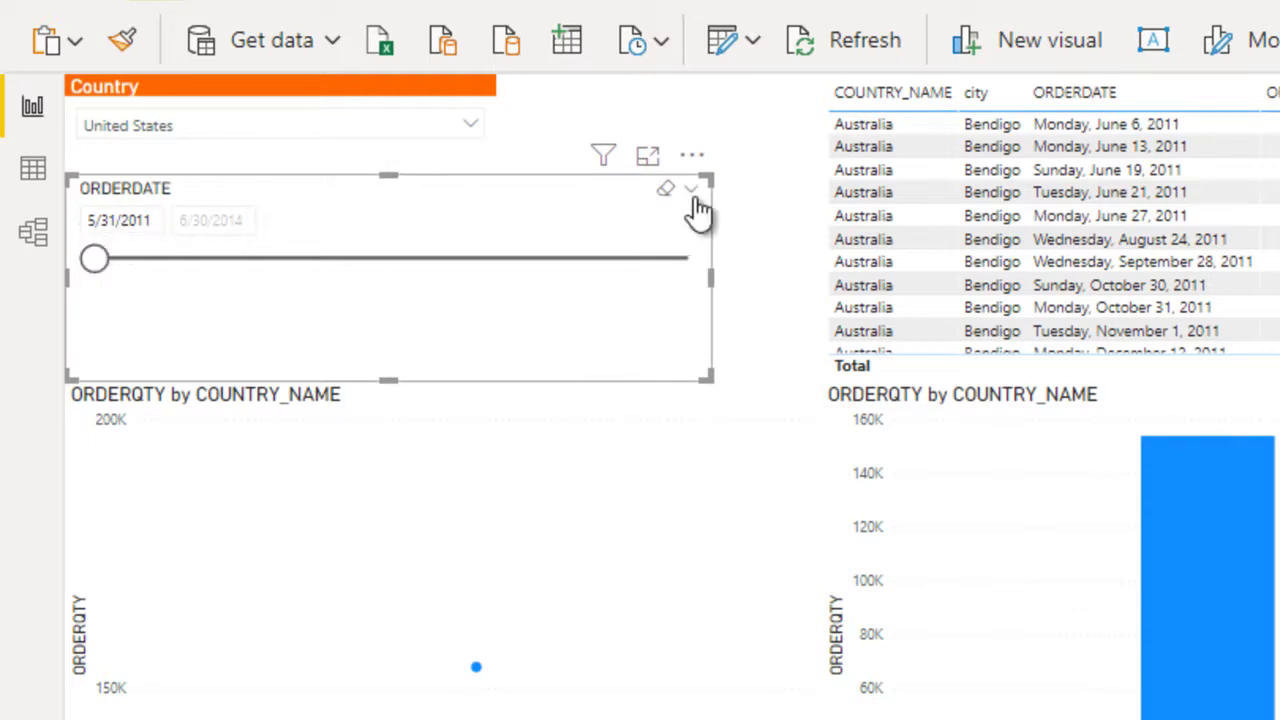
click(694, 195)
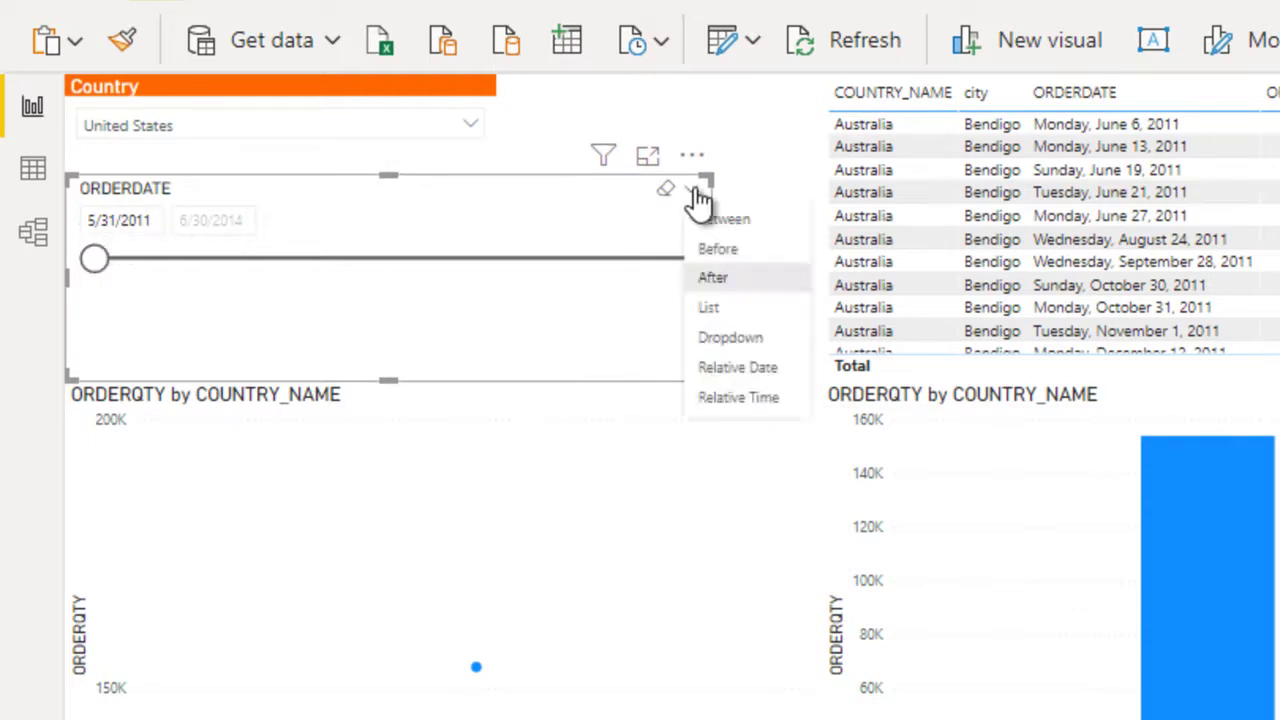
click(740, 310)
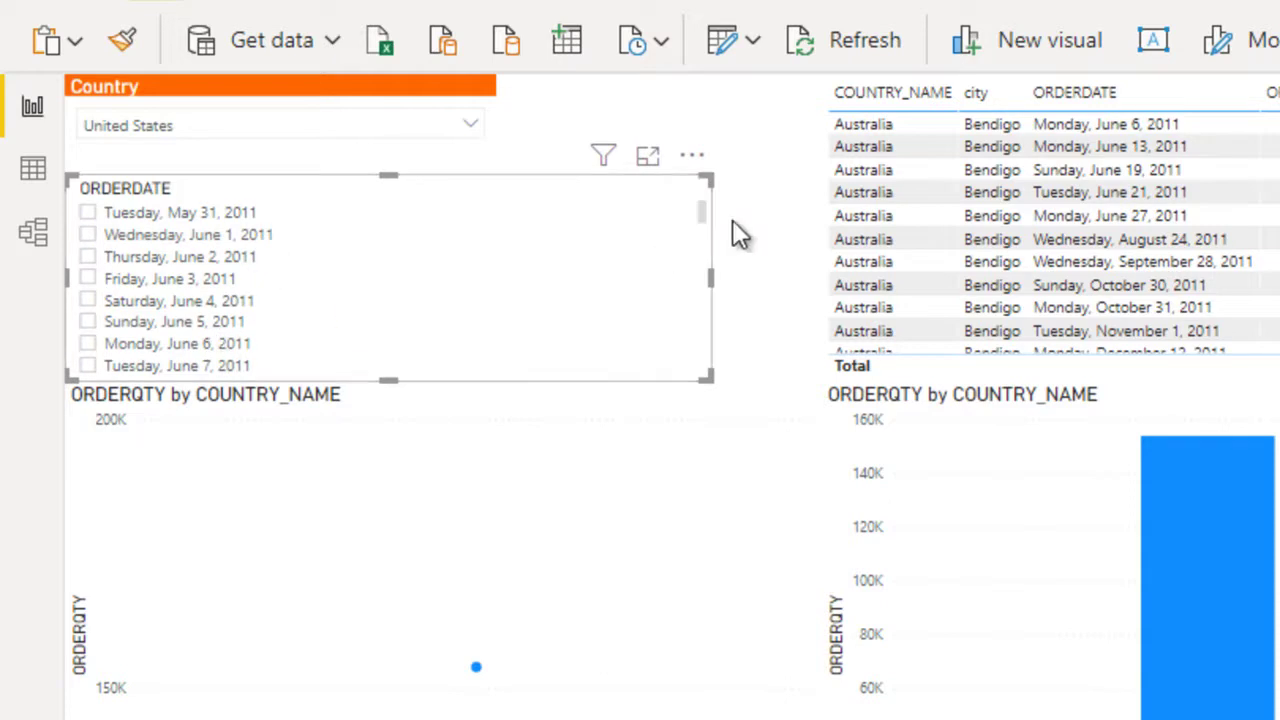
click(694, 194)
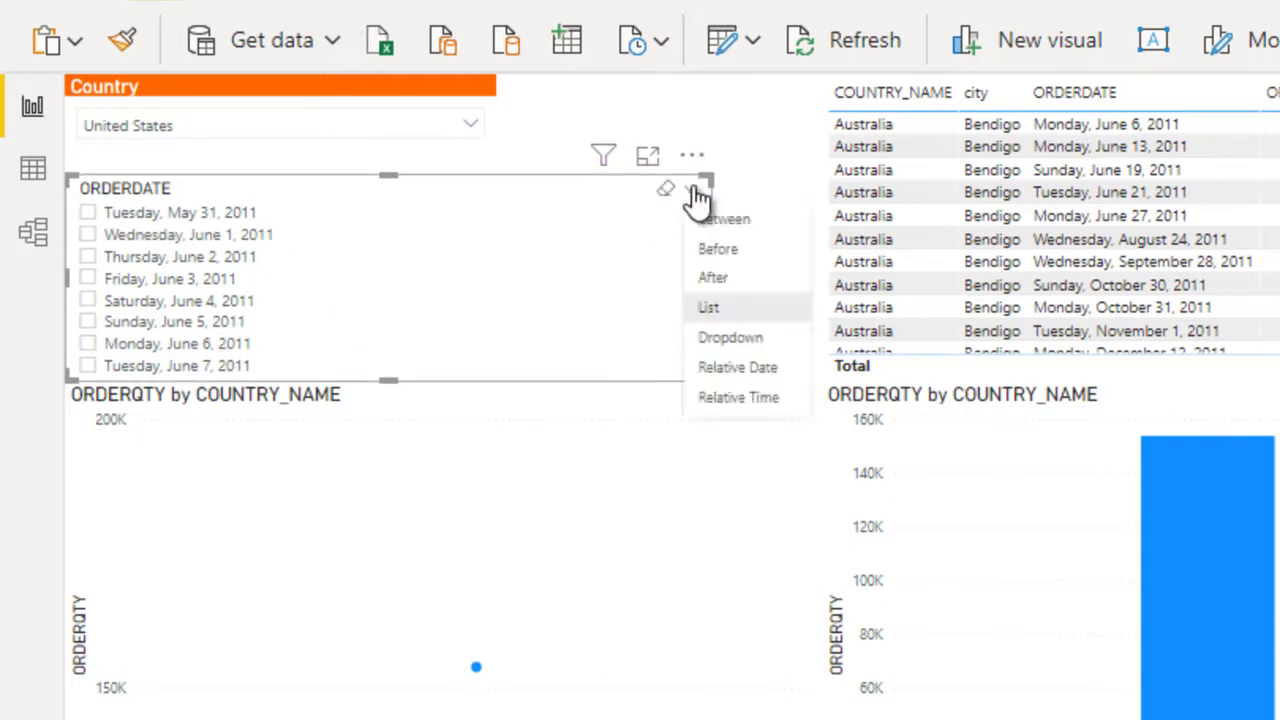
click(768, 340)
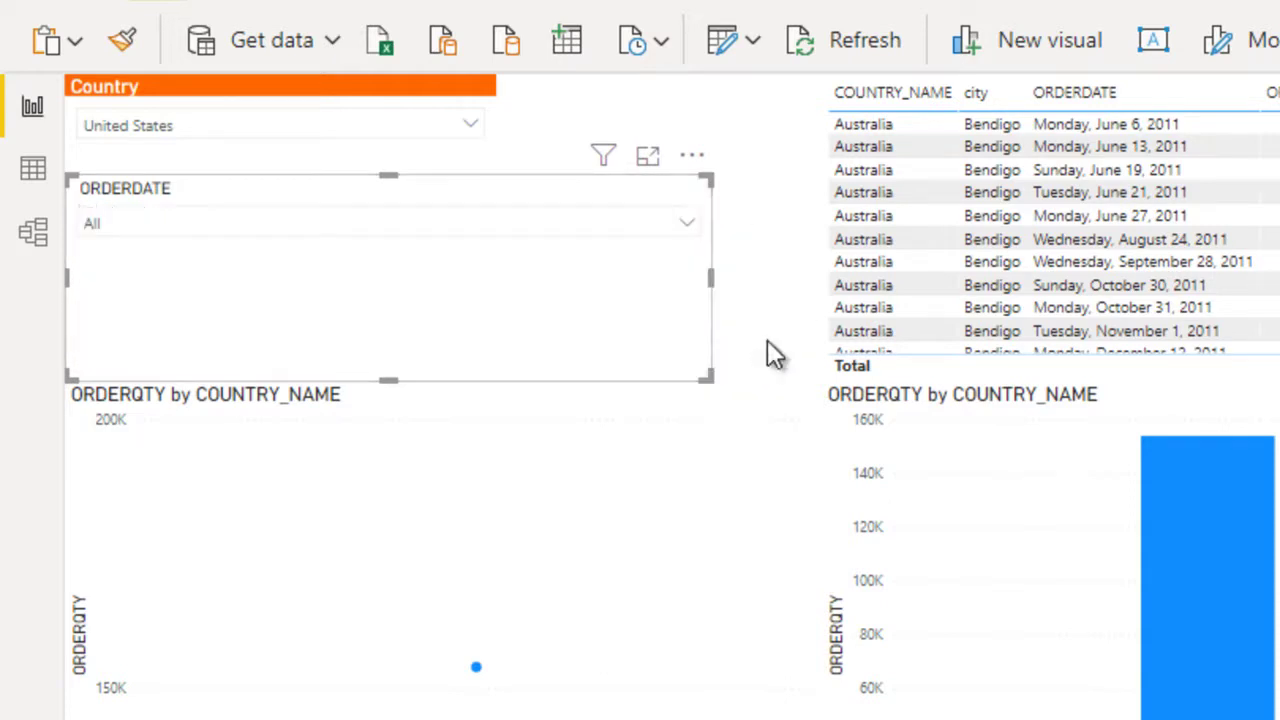
click(338, 224)
click(338, 228)
click(693, 192)
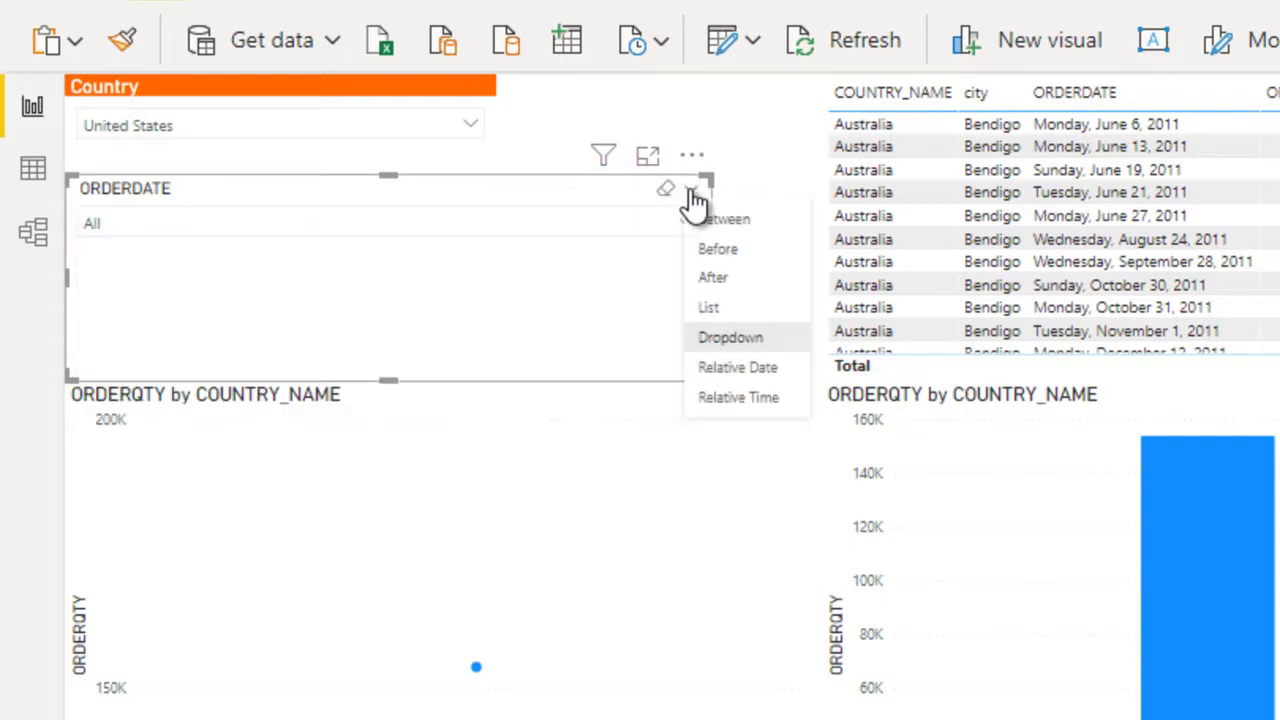
click(716, 220)
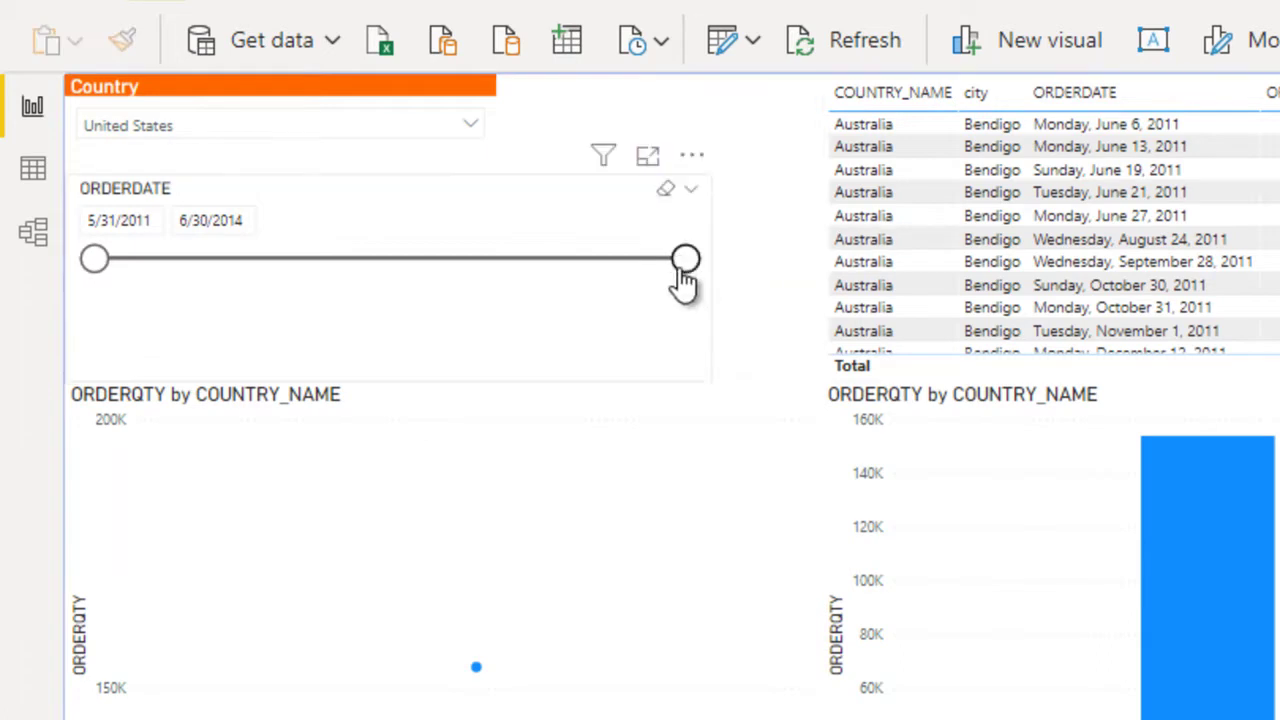
drag(686, 259, 488, 262)
drag(410, 298, 740, 250)
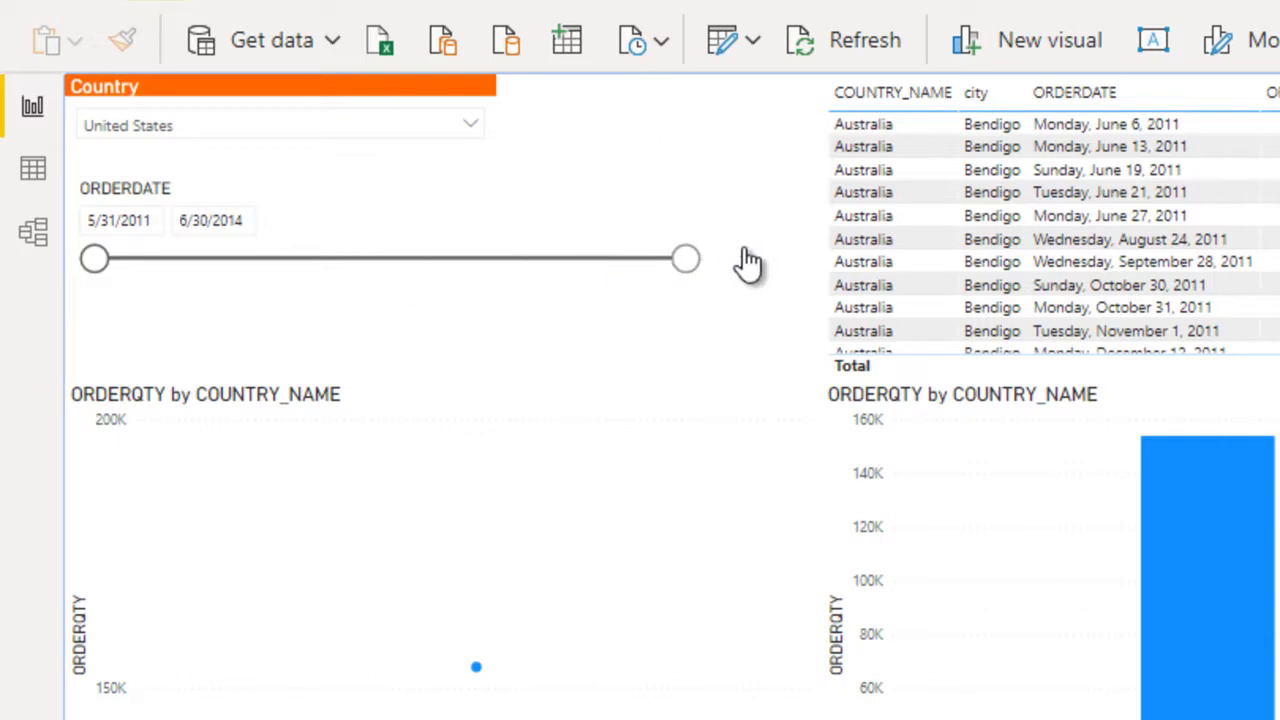